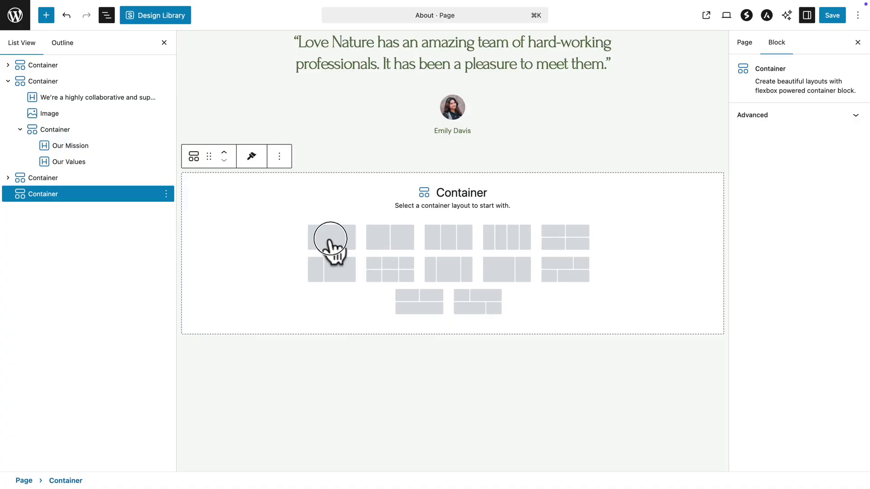
Add a single-column container below the testimonial and insert a centered heading reading "My Heading" in it
{"action": "left_click", "coordinate": [330, 239]}
{"action": "left_click", "coordinate": [453, 272]}
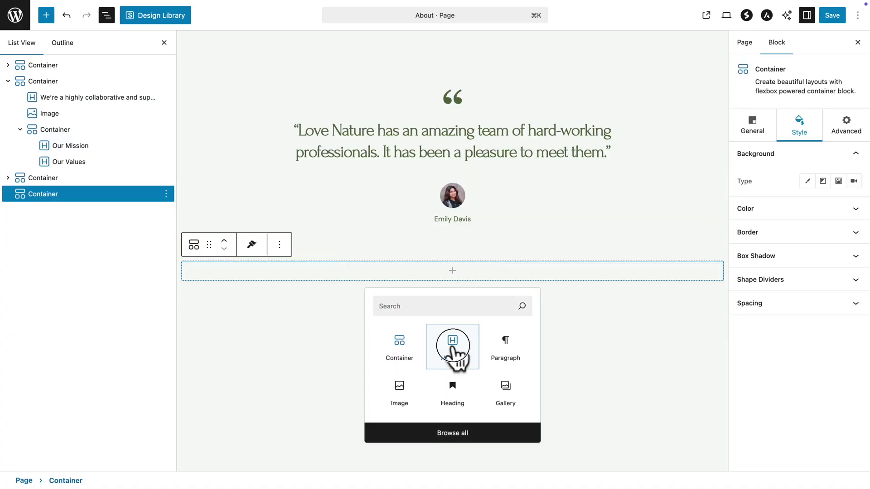
{"action": "left_click", "coordinate": [452, 343]}
{"action": "triple_click", "coordinate": [286, 268]}
{"action": "type", "text": "My Heading"}
{"action": "left_click", "coordinate": [742, 128]}
{"action": "left_click", "coordinate": [790, 195]}
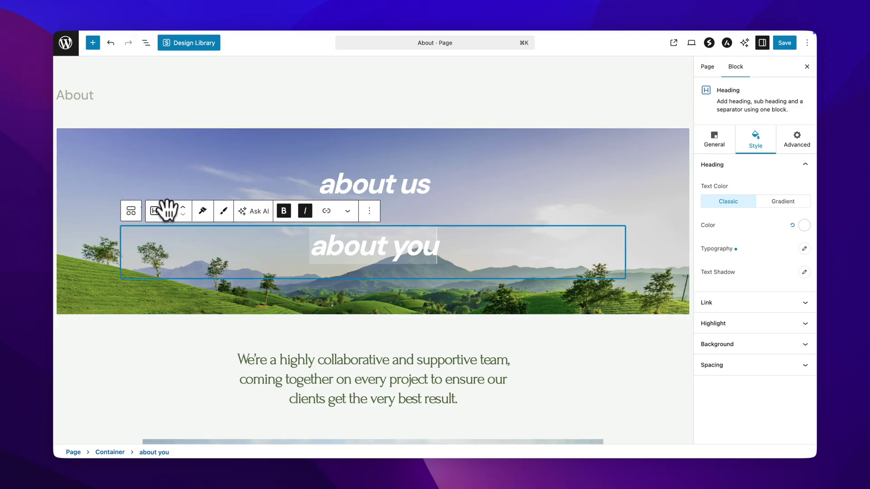
Move the "about you" heading block within the hero container
{"action": "left_click_drag", "start_coordinate": [170, 212], "coordinate": [327, 201]}
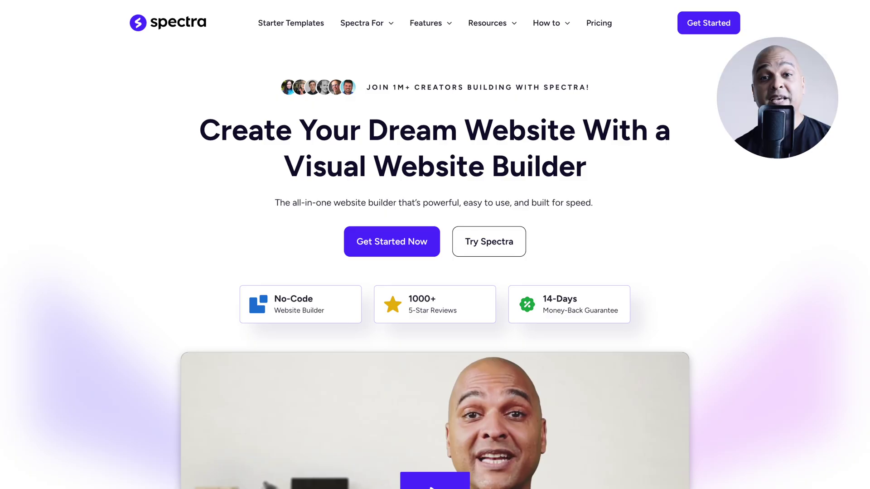
{"action": "scroll", "coordinate": [435, 245], "scroll_direction": "down", "scroll_amount": 1}
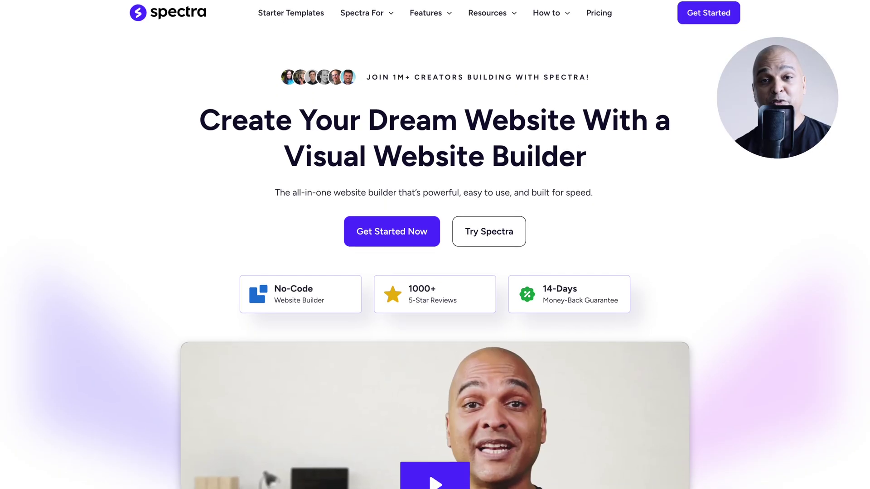
{"action": "scroll", "coordinate": [435, 245], "scroll_direction": "down", "scroll_amount": 1}
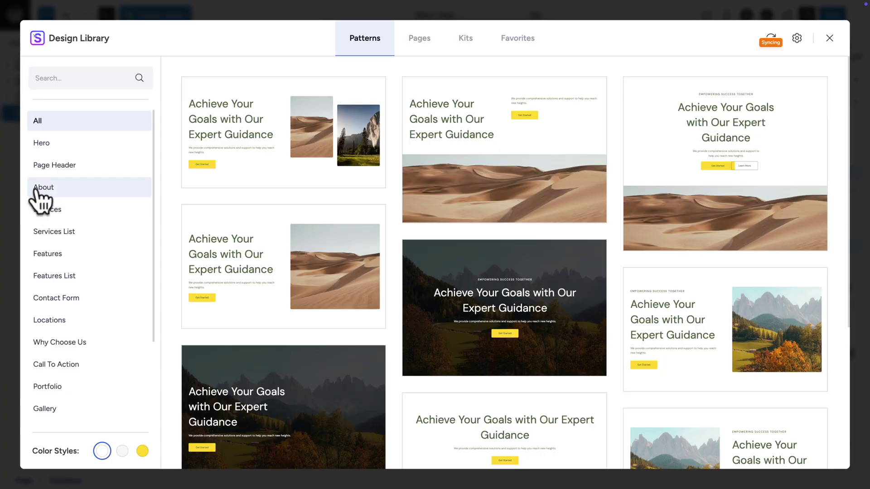
Insert the About pattern "Discover Our Journey So Far" with the desert and mountain images from the Design Library
{"action": "left_click", "coordinate": [39, 191]}
{"action": "mouse_move", "coordinate": [250, 286]}
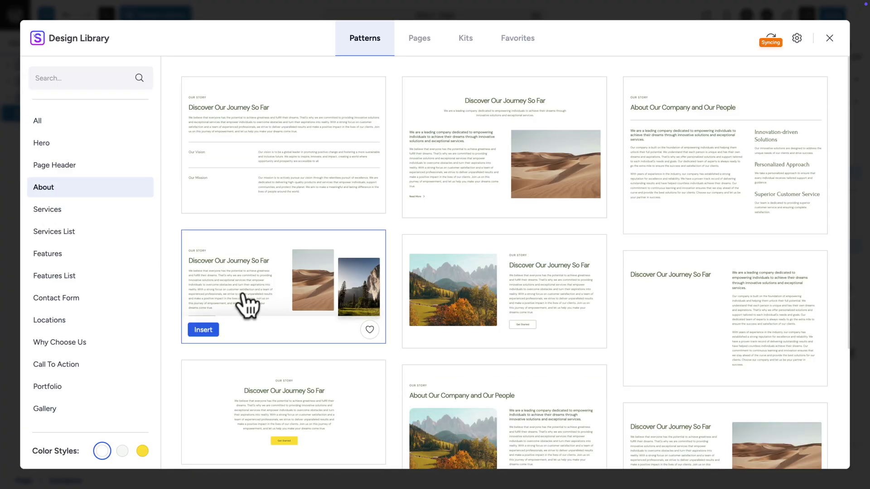
{"action": "left_click", "coordinate": [203, 330]}
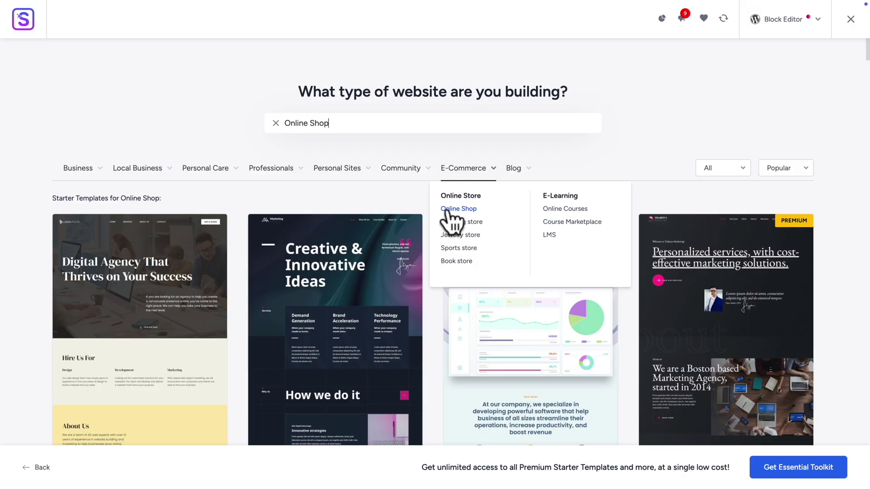
Browse the Online Shop starter templates and the Spectra feature descriptions for dynamic content, Loop Builder and Popup Builder
{"action": "scroll", "coordinate": [451, 222], "scroll_direction": "down", "scroll_amount": 10}
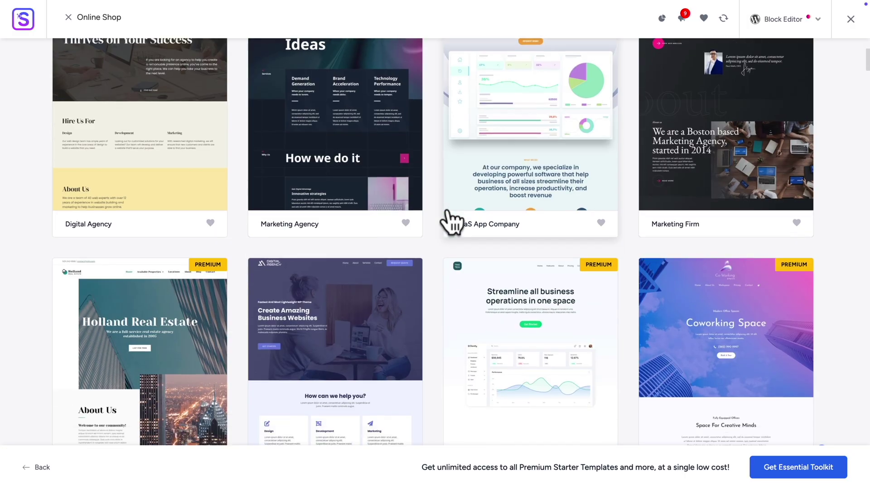
{"action": "scroll", "coordinate": [431, 286], "scroll_direction": "down", "scroll_amount": 20}
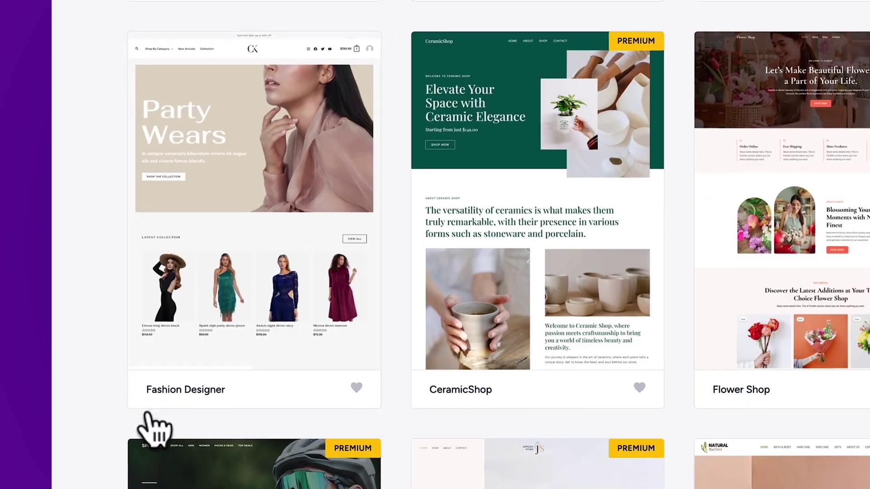
{"action": "scroll", "coordinate": [406, 120], "scroll_direction": "up", "scroll_amount": 20}
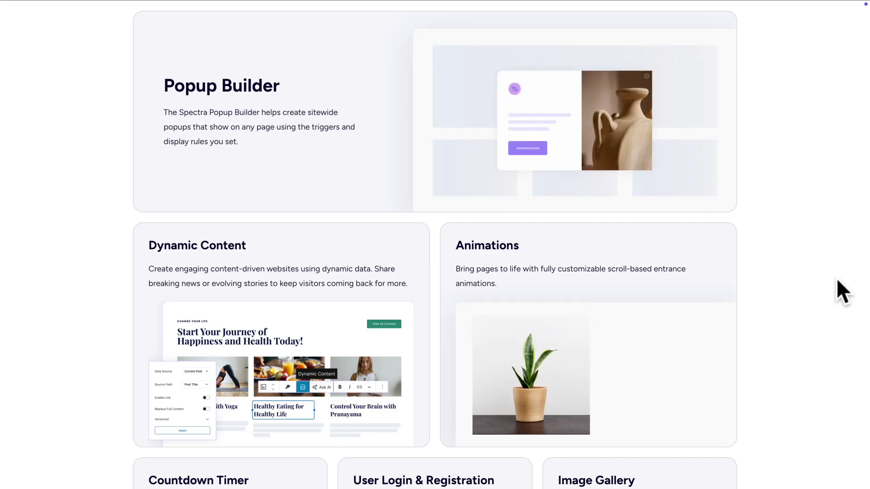
{"action": "scroll", "coordinate": [836, 280], "scroll_direction": "down", "scroll_amount": 10}
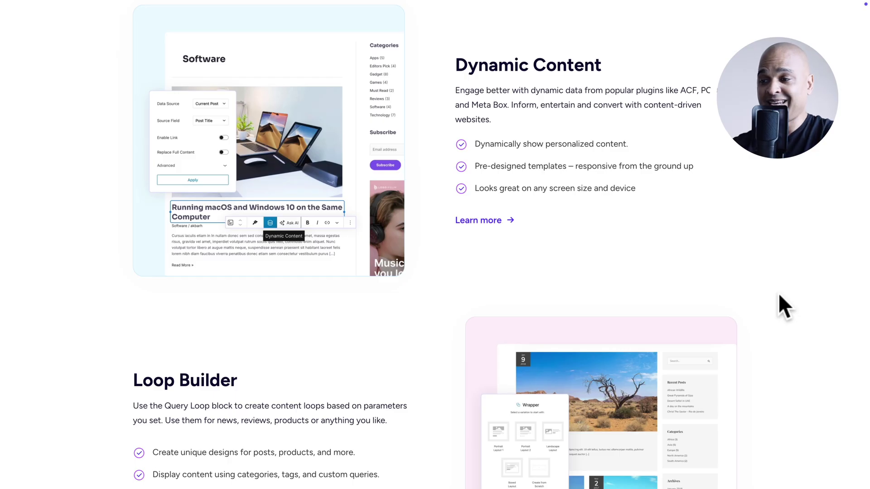
{"action": "scroll", "coordinate": [779, 295], "scroll_direction": "down", "scroll_amount": 5}
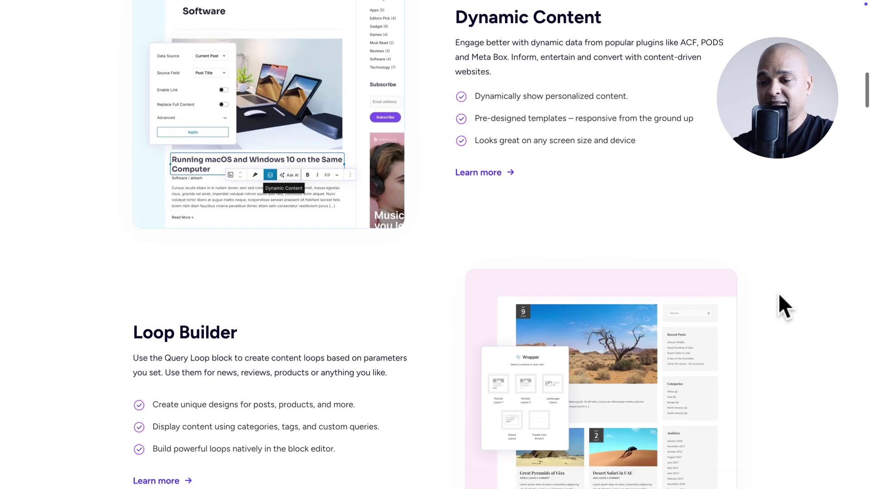
{"action": "scroll", "coordinate": [778, 295], "scroll_direction": "down", "scroll_amount": 5}
{"action": "scroll", "coordinate": [778, 293], "scroll_direction": "down", "scroll_amount": 3}
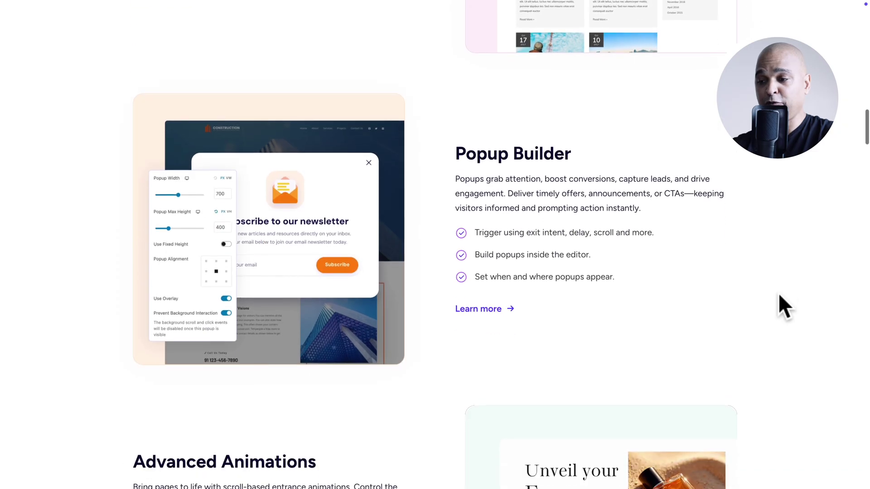
{"action": "scroll", "coordinate": [778, 292], "scroll_direction": "down", "scroll_amount": 6}
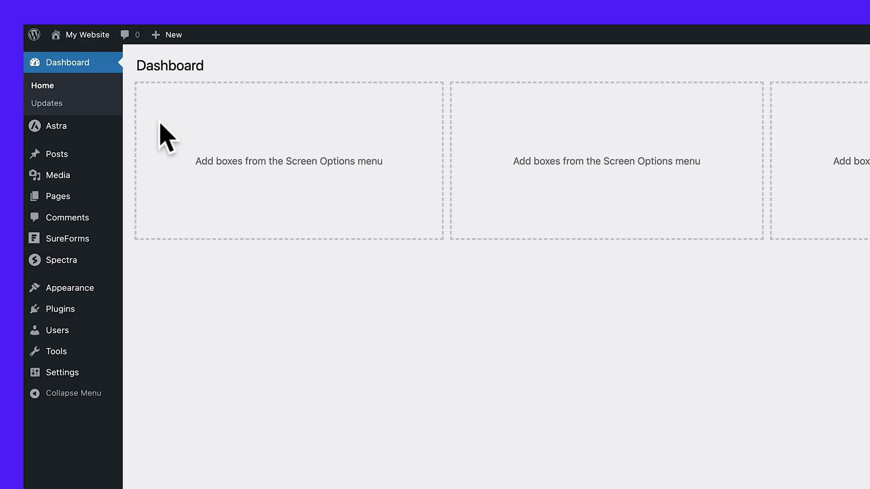
Open the list of all pages on the website
{"action": "mouse_move", "coordinate": [55, 199]}
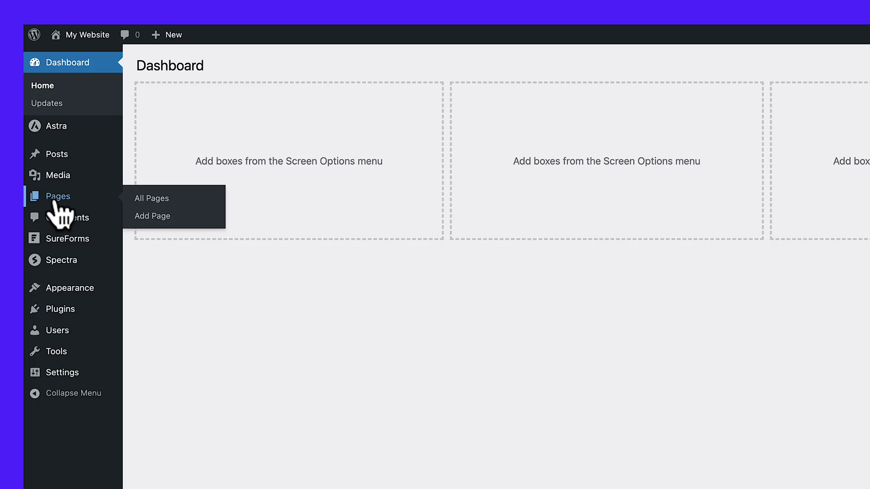
{"action": "left_click", "coordinate": [144, 201]}
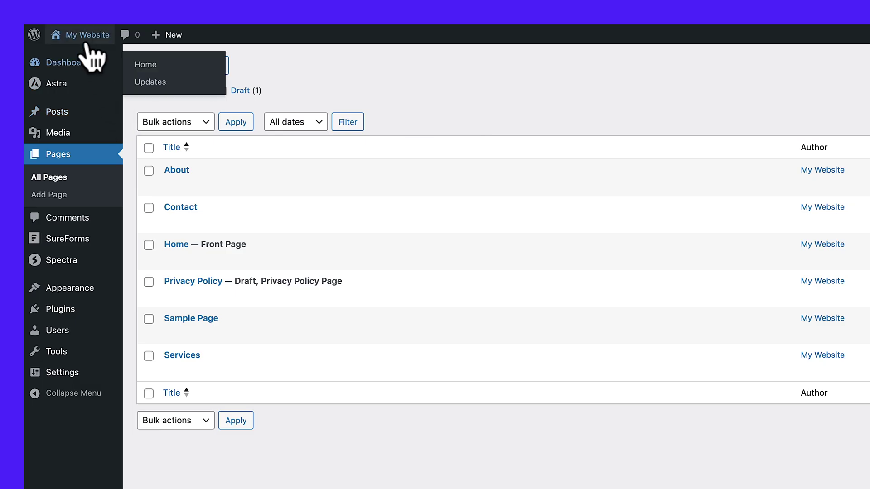
Visit the live site, go to its About page and open that page for editing
{"action": "mouse_move", "coordinate": [82, 38]}
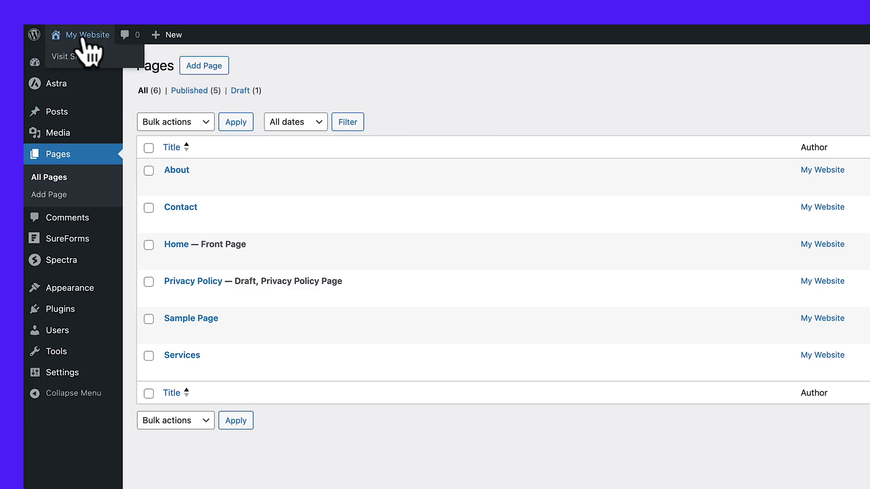
{"action": "left_click", "coordinate": [66, 58]}
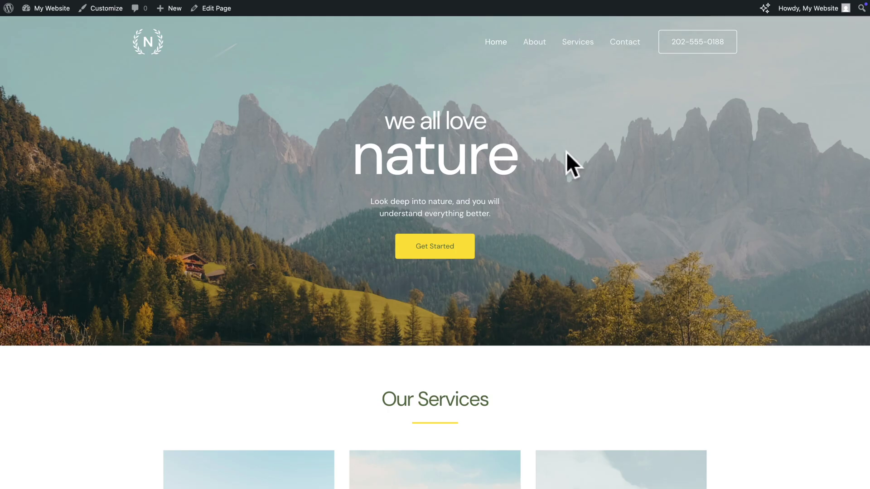
{"action": "left_click", "coordinate": [534, 44]}
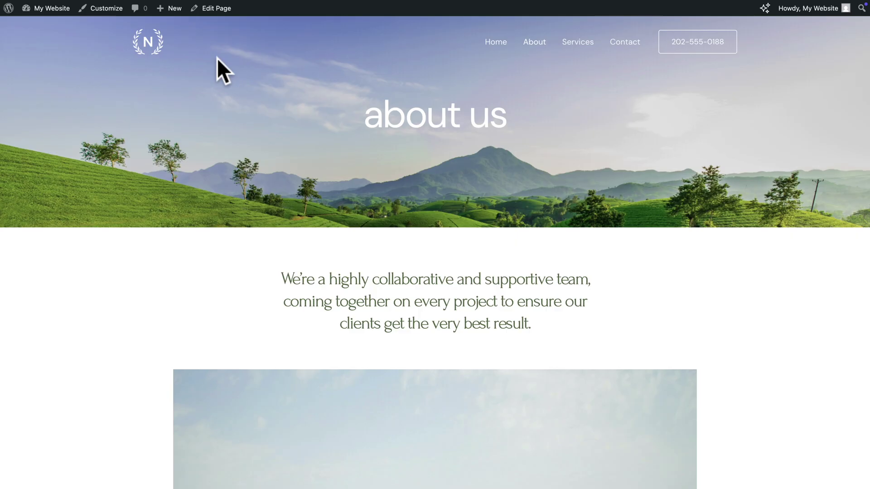
{"action": "left_click", "coordinate": [216, 8]}
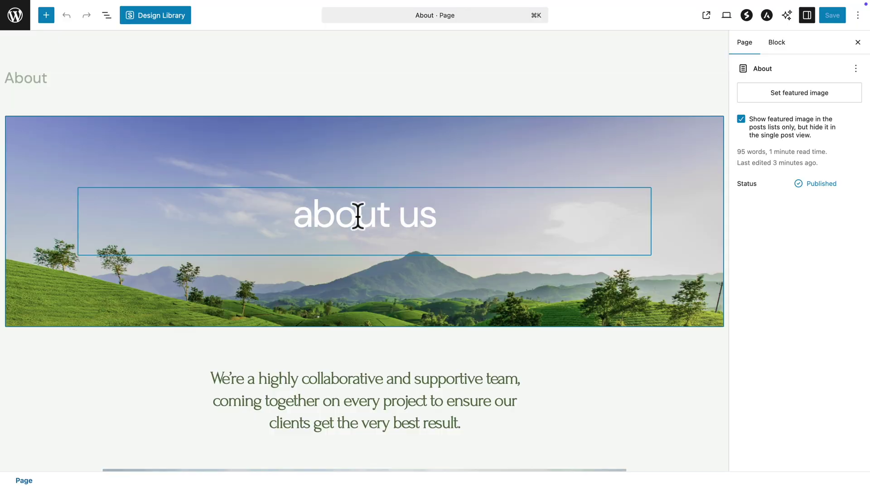
Try left and right alignment on the "about us" hero heading, ending with it centered
{"action": "left_click", "coordinate": [358, 216]}
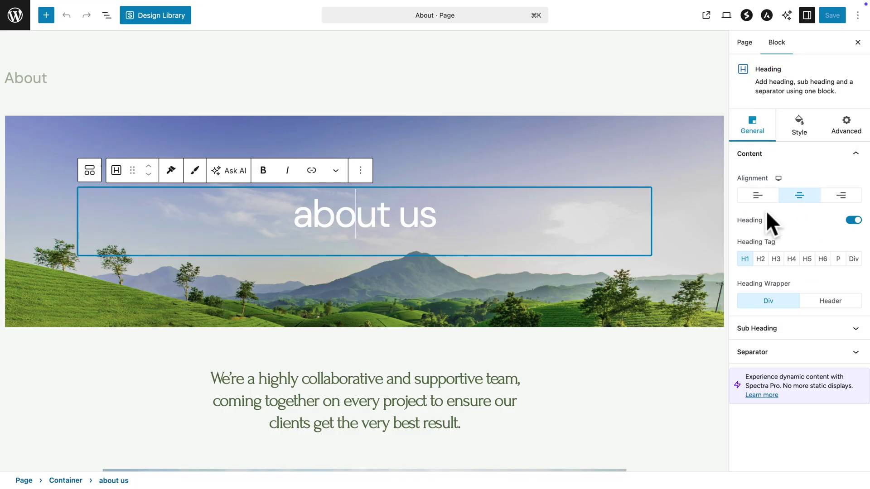
{"action": "left_click", "coordinate": [756, 196]}
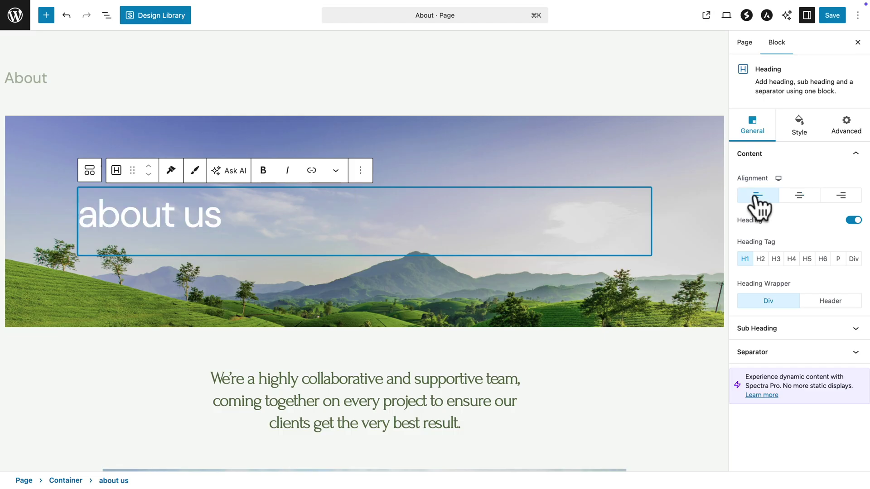
{"action": "left_click", "coordinate": [793, 196]}
{"action": "left_click", "coordinate": [835, 197]}
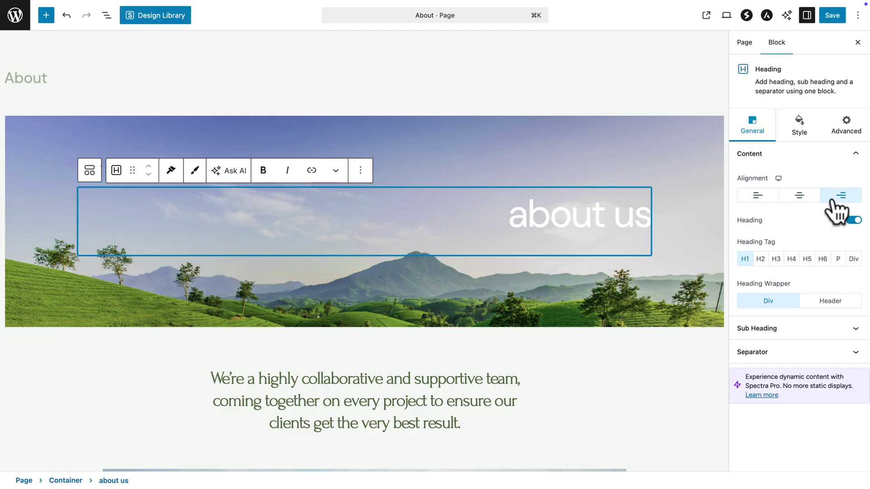
{"action": "left_click", "coordinate": [798, 196]}
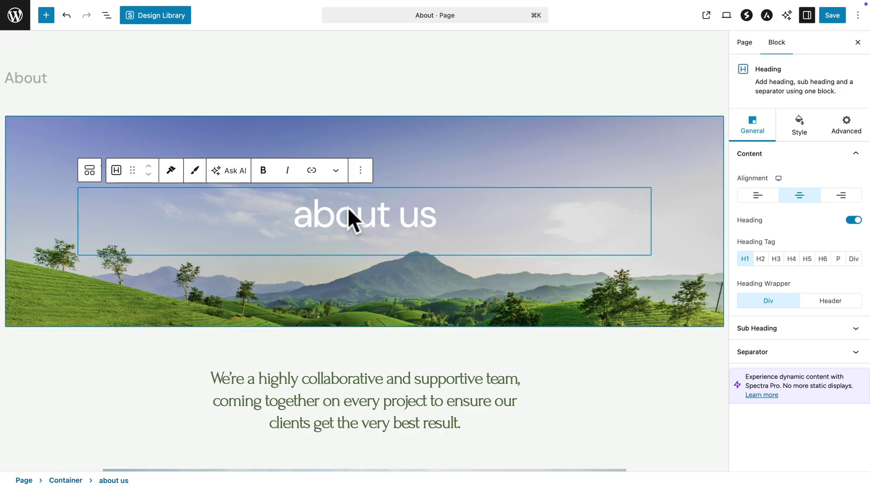
Replace "us" with "me" in the hero heading, and restore the text to "about us"
{"action": "double_click", "coordinate": [347, 211]}
{"action": "left_click", "coordinate": [347, 211]}
{"action": "double_click", "coordinate": [407, 214]}
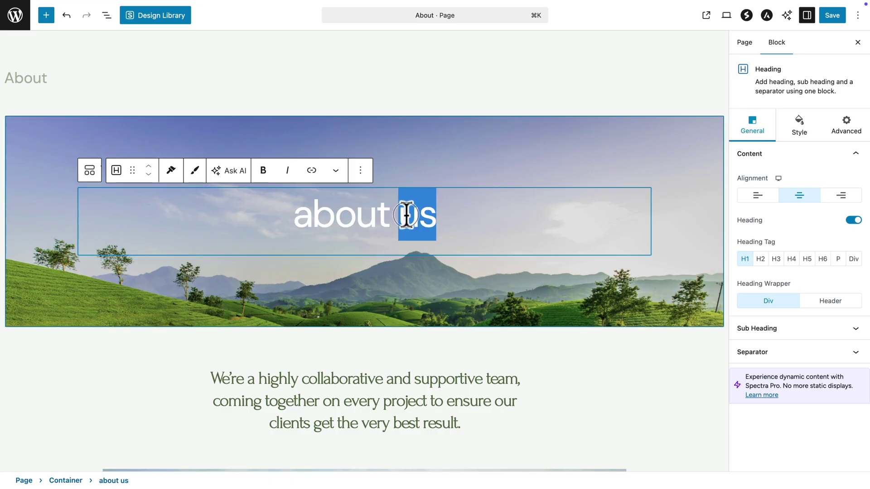
{"action": "type", "text": "me"}
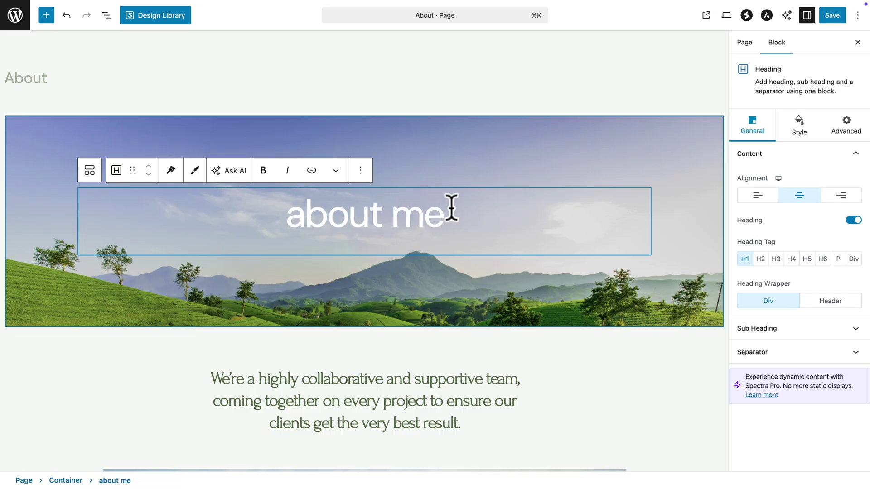
{"action": "key", "text": "BackSpace"}
{"action": "key", "text": "BackSpace"}
{"action": "type", "text": "us"}
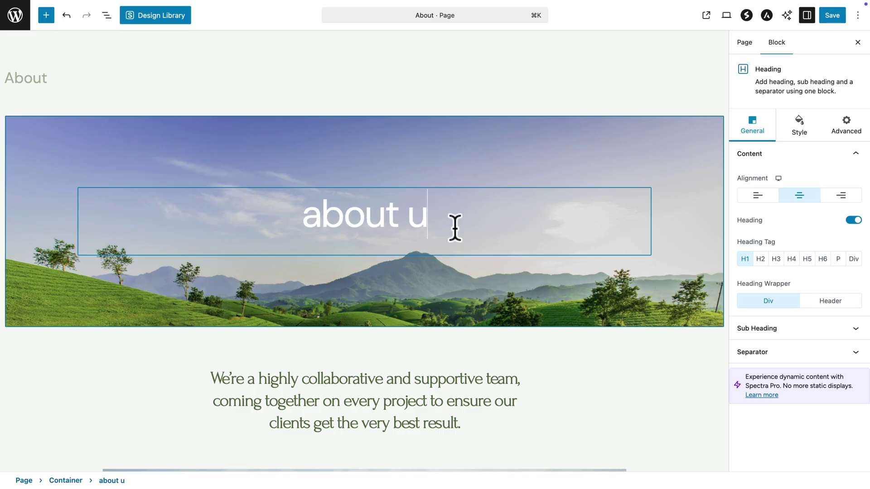
Reduce the font size of the "about us" heading in its typography settings
{"action": "left_click", "coordinate": [800, 132]}
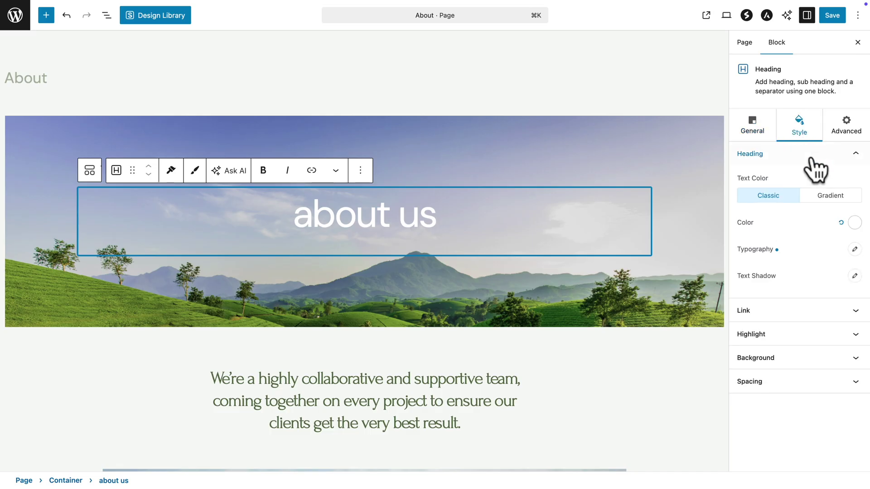
{"action": "left_click", "coordinate": [855, 250]}
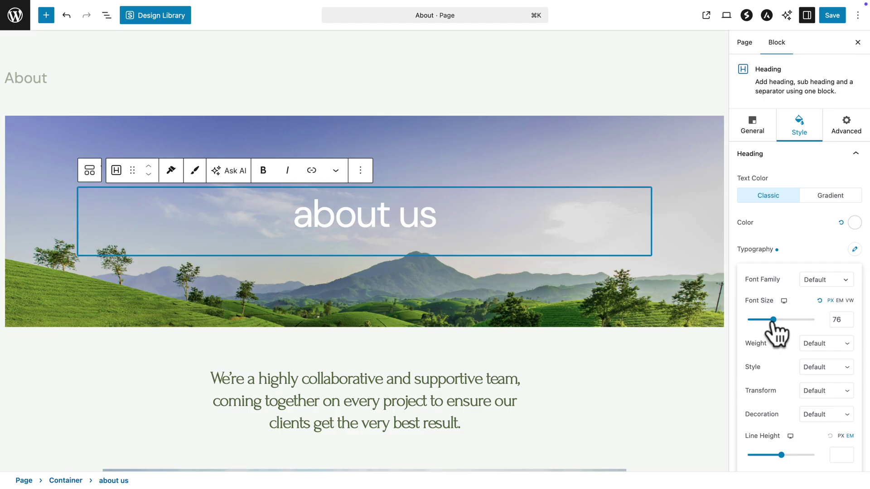
{"action": "mouse_move", "coordinate": [773, 319]}
{"action": "left_mouse_down"}
{"action": "mouse_move", "coordinate": [790, 320]}
{"action": "mouse_move", "coordinate": [768, 320]}
{"action": "left_mouse_up"}
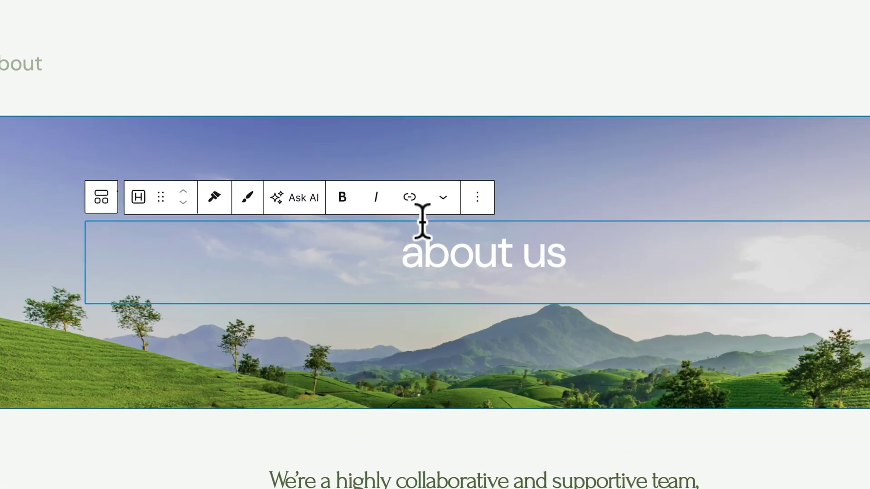
Make the whole "about us" heading text bold and italic
{"action": "triple_click", "coordinate": [447, 276]}
{"action": "left_click", "coordinate": [356, 202]}
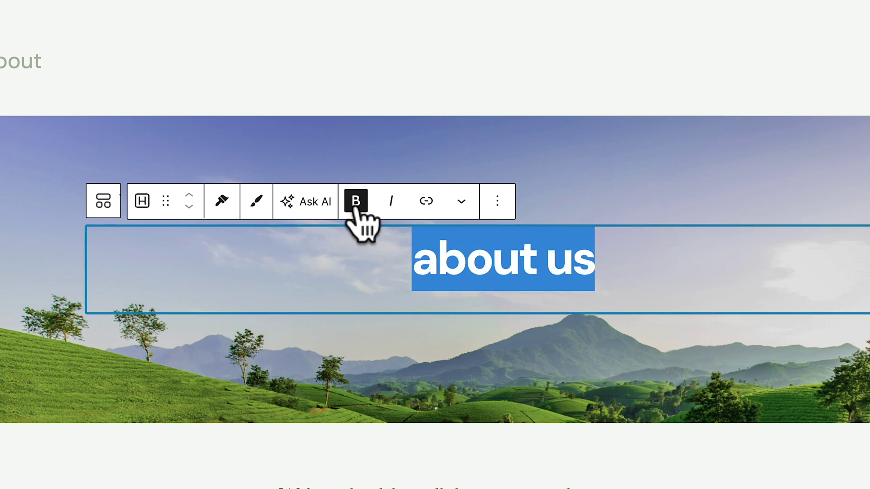
{"action": "left_click", "coordinate": [389, 203]}
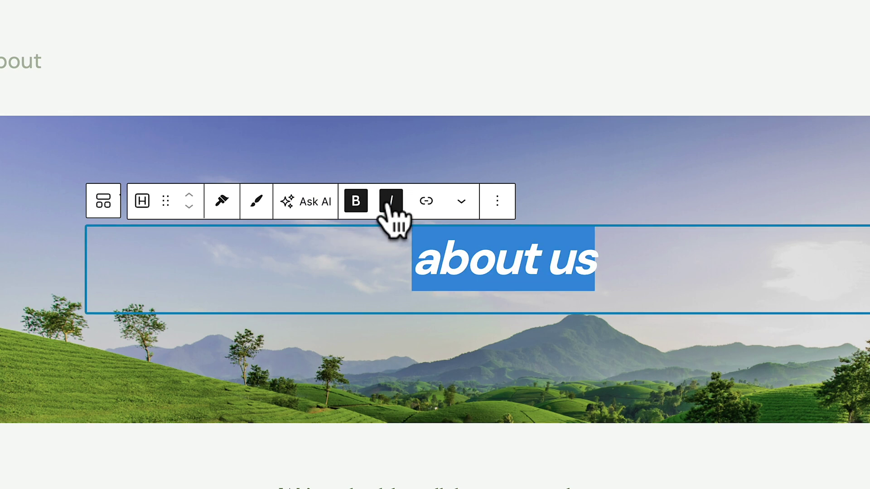
Duplicate the "about us" hero heading and reword the copy as "about you"
{"action": "left_click", "coordinate": [497, 200]}
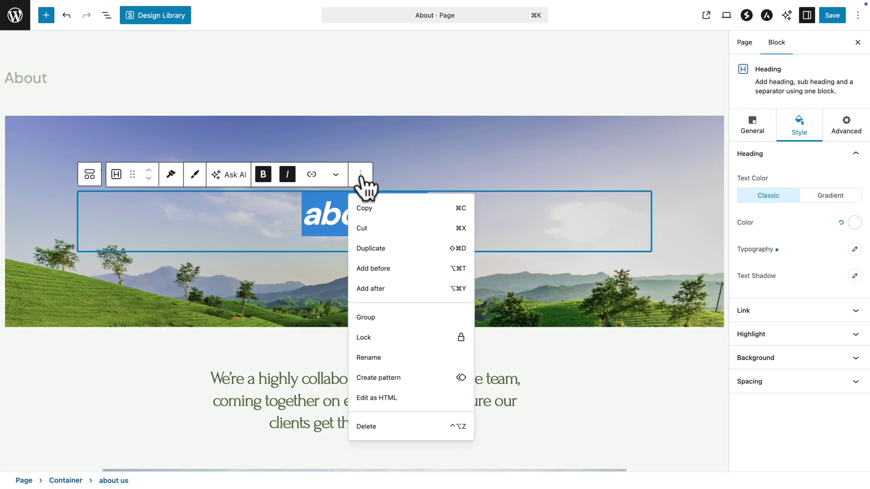
{"action": "left_click", "coordinate": [369, 248]}
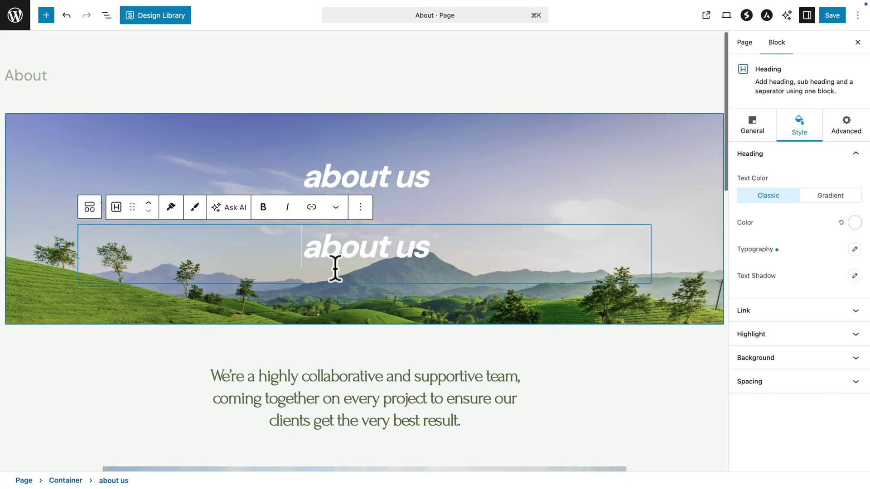
{"action": "double_click", "coordinate": [415, 249]}
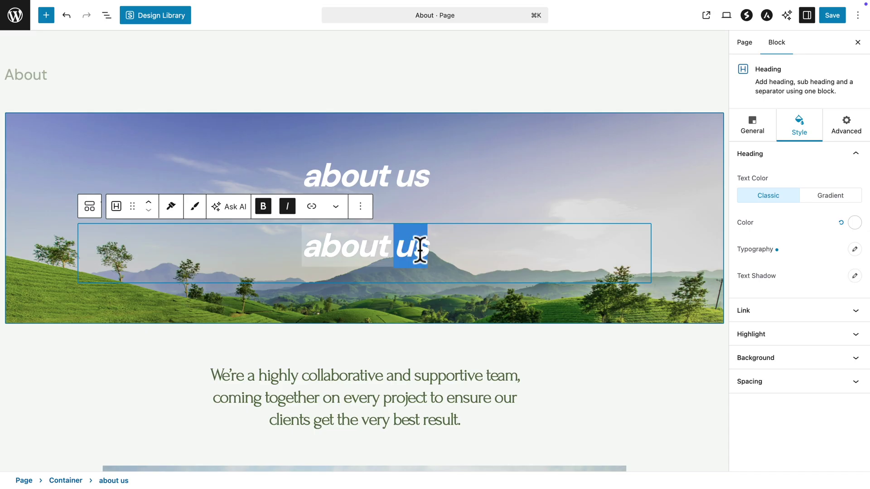
{"action": "type", "text": "you"}
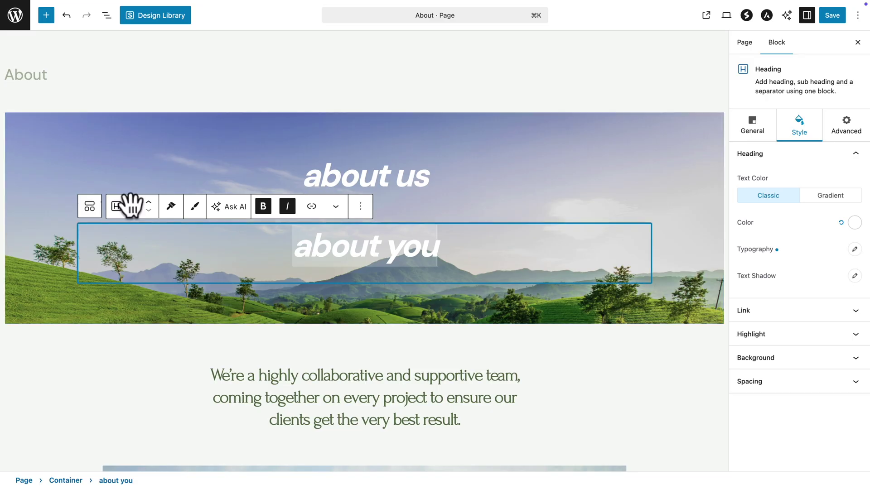
Move the "about you" heading above "about us" and back below it, and delete the "about you" heading
{"action": "left_click_drag", "start_coordinate": [133, 206], "coordinate": [279, 162]}
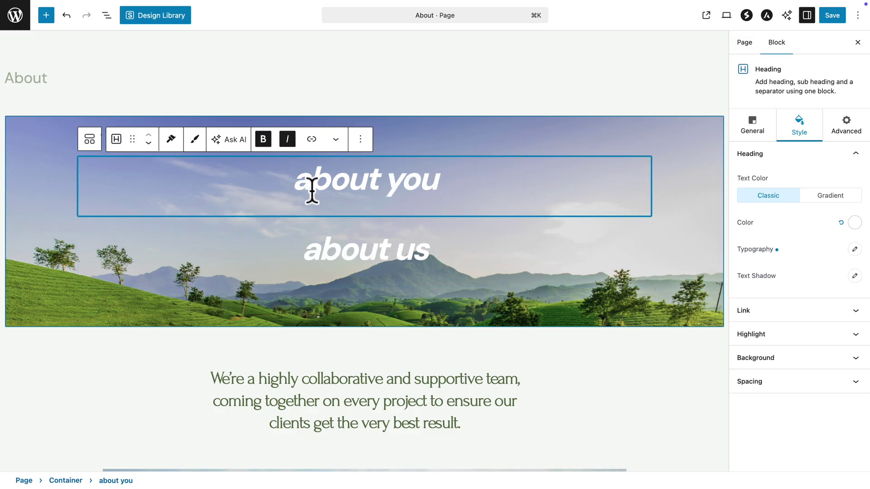
{"action": "left_click", "coordinate": [149, 143]}
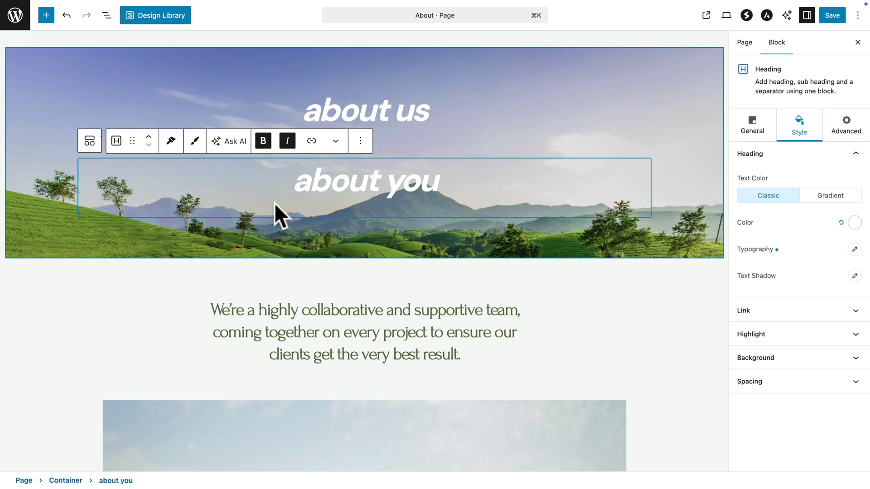
{"action": "left_click", "coordinate": [361, 142]}
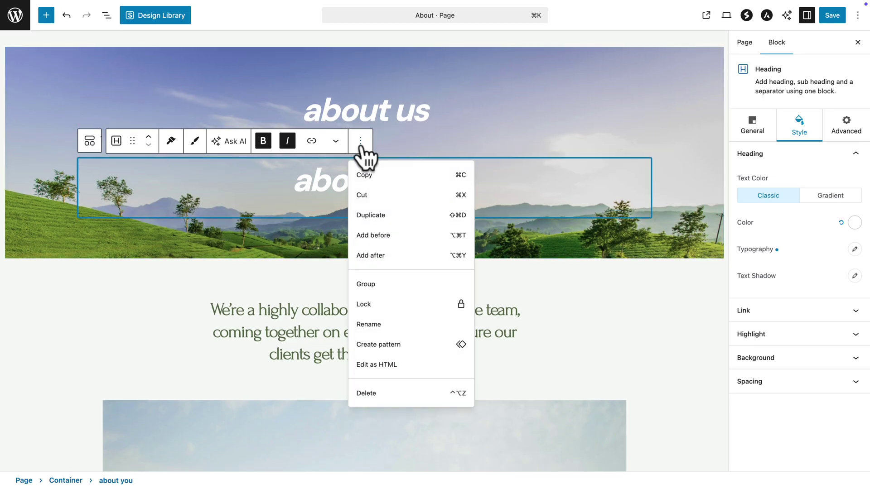
{"action": "left_click", "coordinate": [370, 394]}
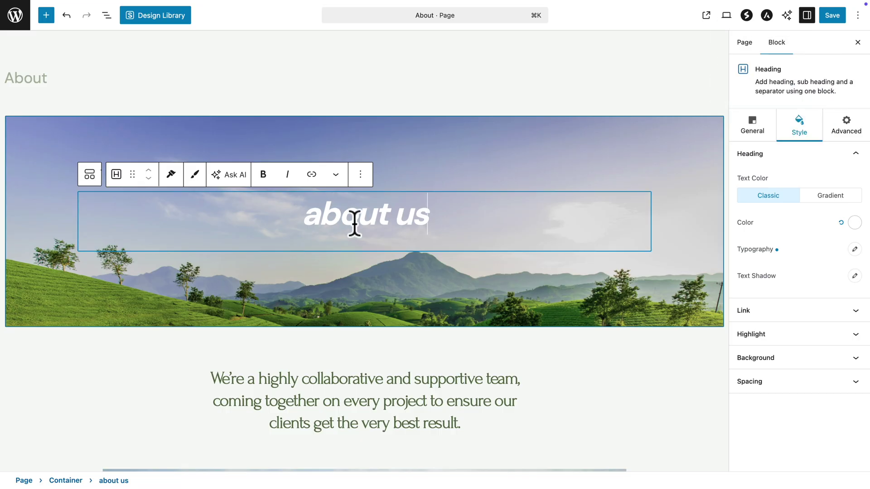
Examine the page's block structure in the List View, locating the hero container and its nested "about us" heading
{"action": "scroll", "coordinate": [354, 222], "scroll_direction": "down", "scroll_amount": 10}
{"action": "left_click", "coordinate": [302, 180]}
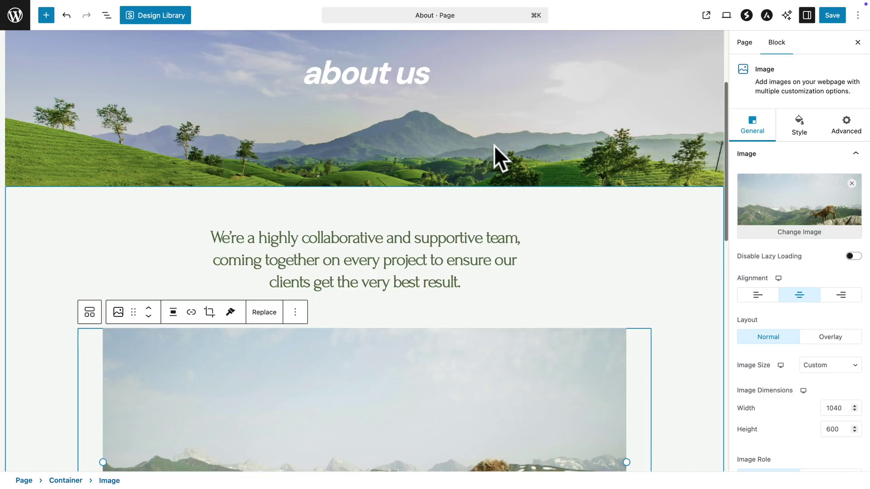
{"action": "scroll", "coordinate": [494, 145], "scroll_direction": "up", "scroll_amount": 3}
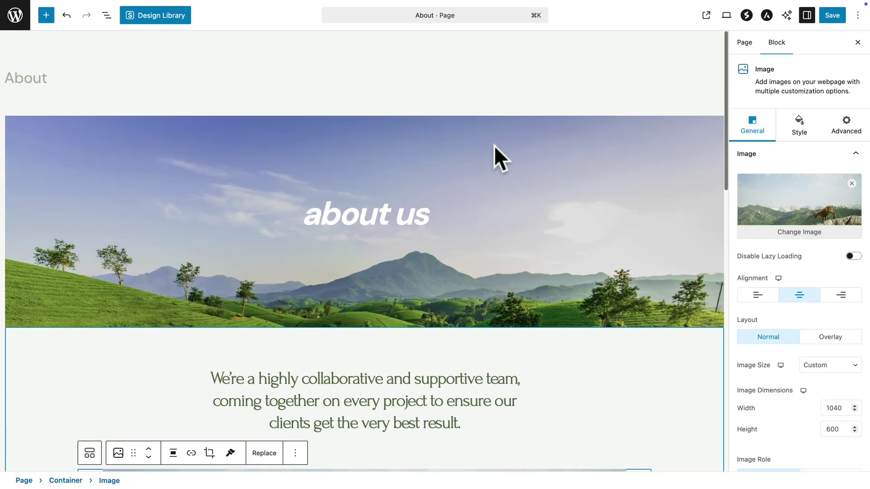
{"action": "left_click", "coordinate": [540, 134]}
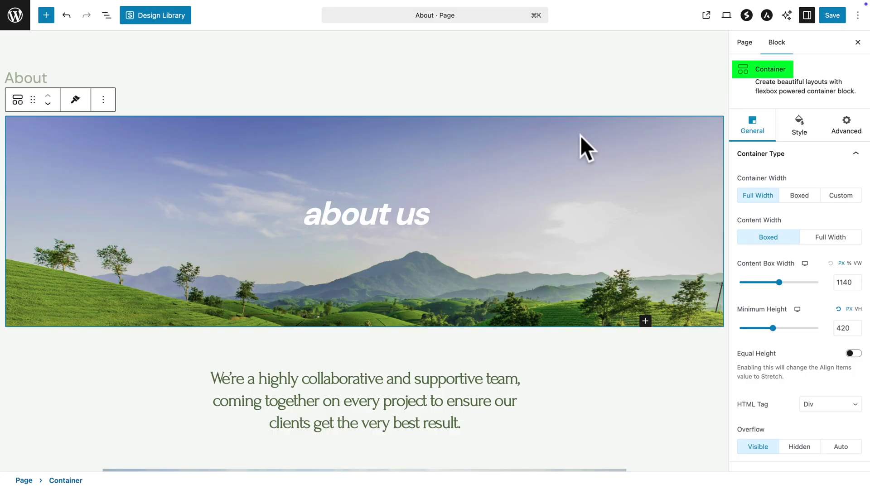
{"action": "left_click", "coordinate": [106, 16]}
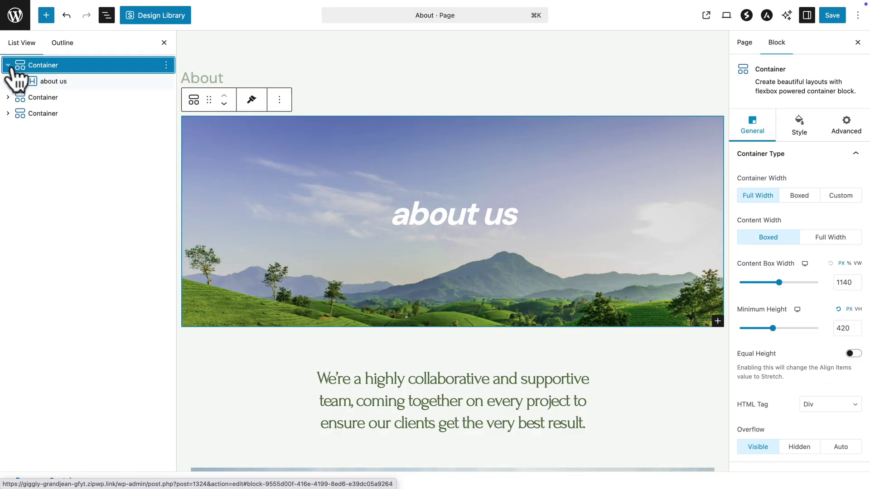
{"action": "left_click", "coordinate": [51, 82]}
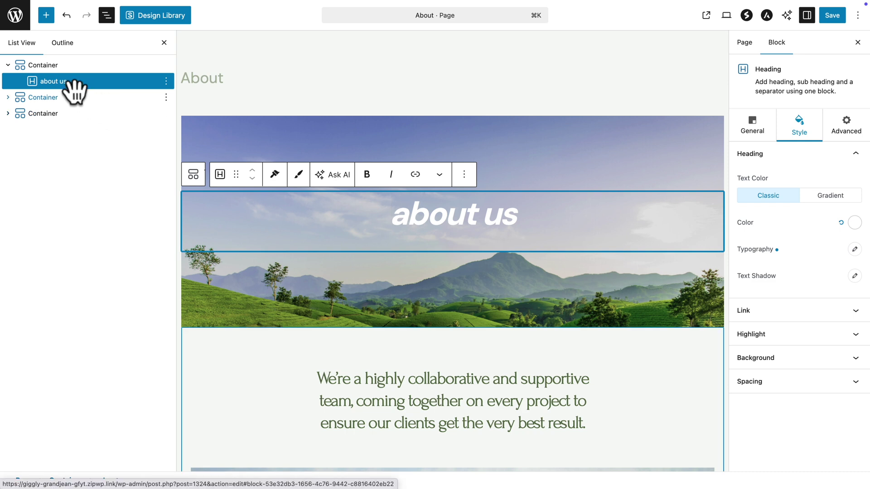
Replace the hero container's background image with contact-hero.jpg from the Media Library
{"action": "left_click", "coordinate": [37, 65]}
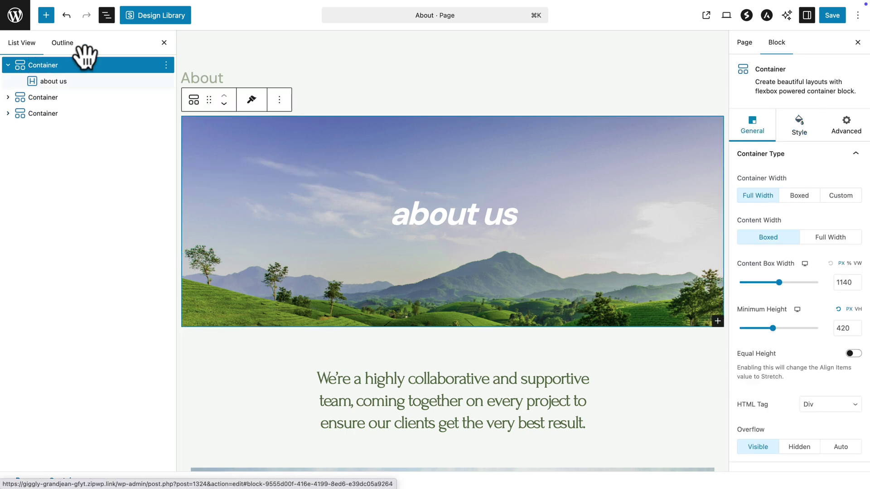
{"action": "left_click", "coordinate": [798, 131]}
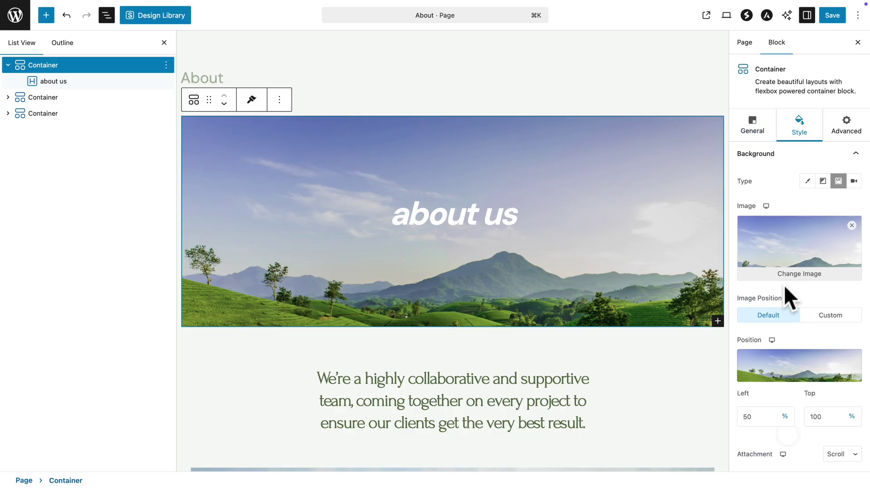
{"action": "left_click", "coordinate": [802, 275]}
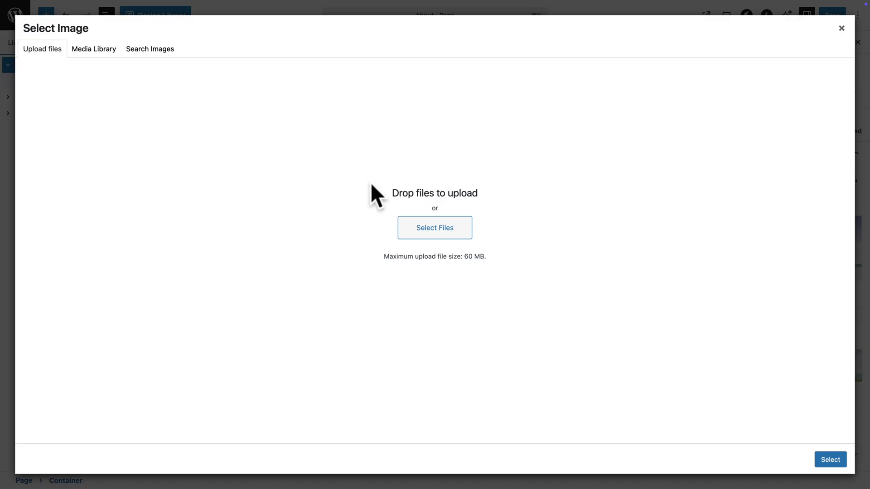
{"action": "left_click", "coordinate": [148, 43]}
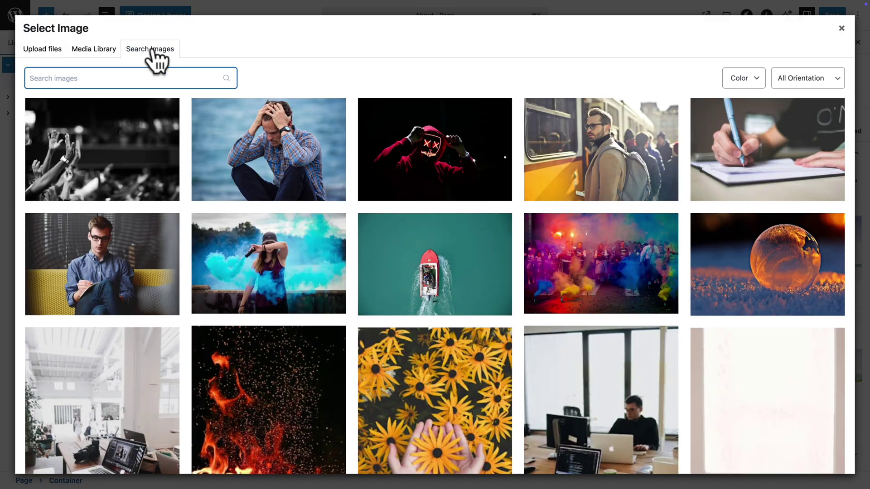
{"action": "left_click", "coordinate": [94, 49]}
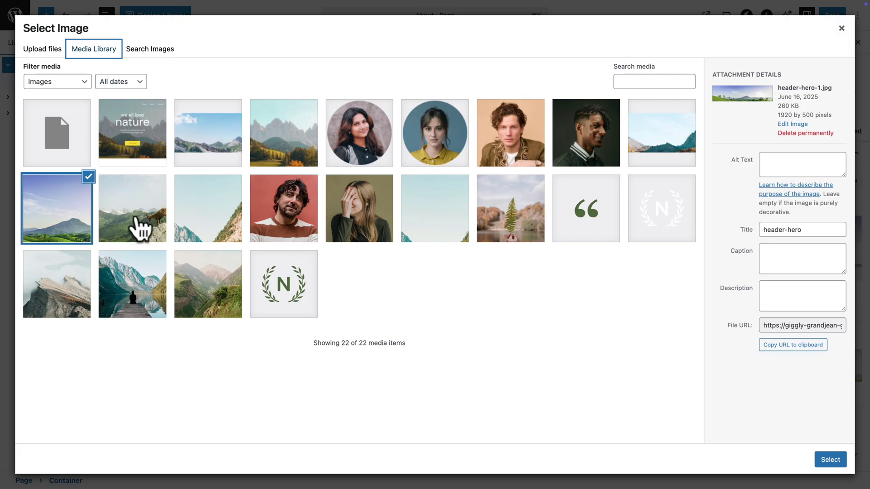
{"action": "left_click", "coordinate": [141, 228]}
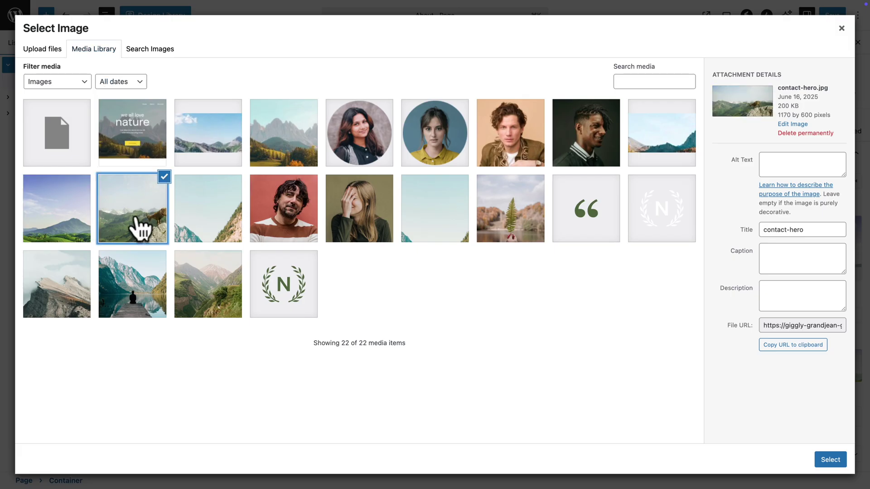
{"action": "left_click", "coordinate": [829, 460]}
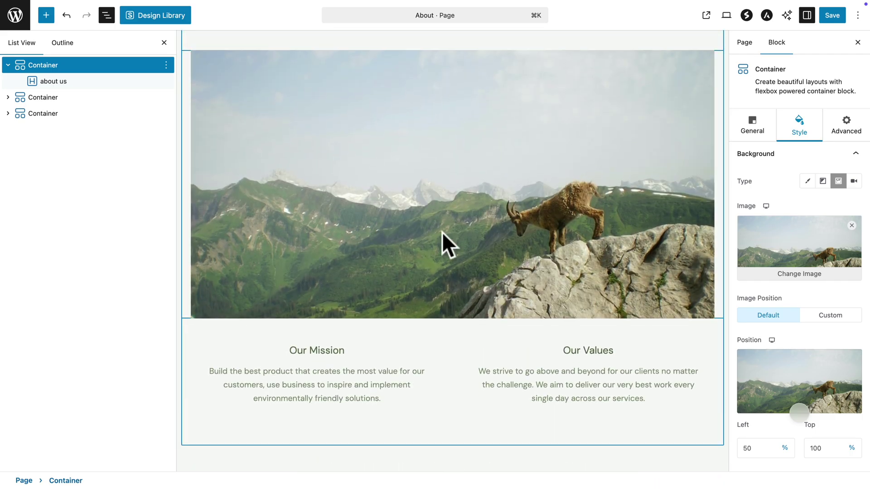
Replace the picture in the Image block above "Our Mission" and "Our Values" with header-hero-1.jpg from the Media Library
{"action": "left_click", "coordinate": [430, 183]}
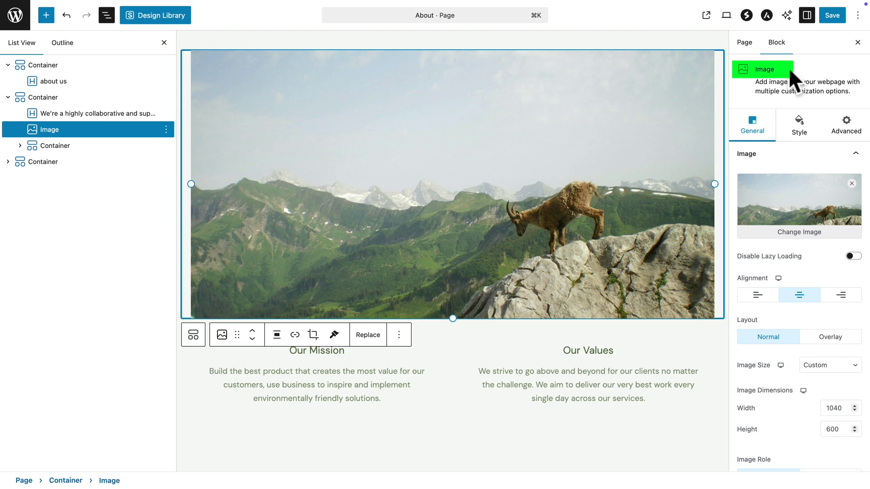
{"action": "left_click", "coordinate": [770, 231]}
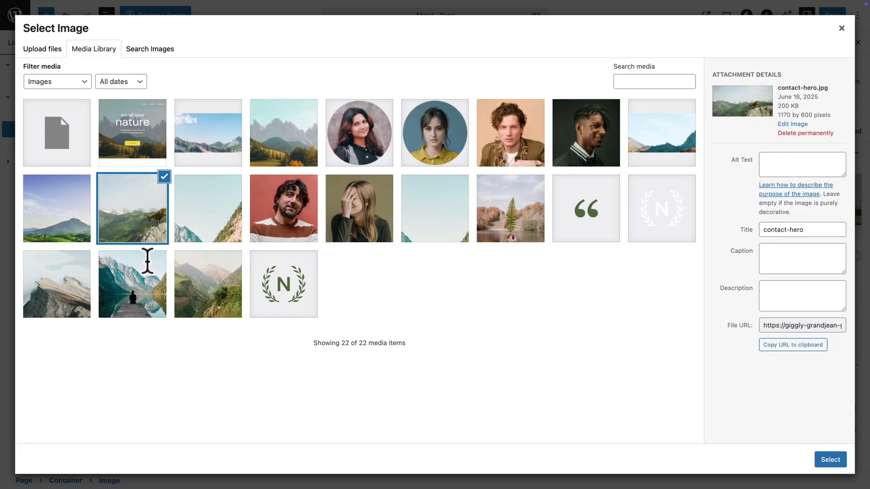
{"action": "left_click", "coordinate": [50, 227]}
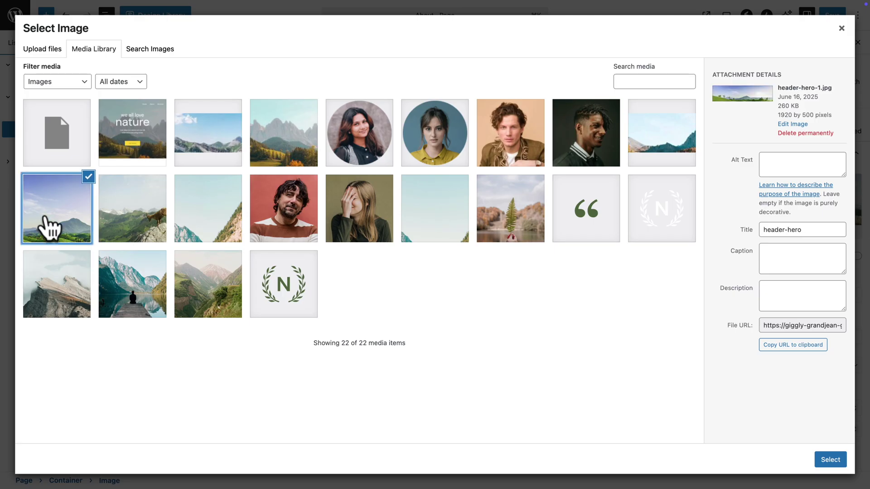
{"action": "left_click", "coordinate": [829, 459]}
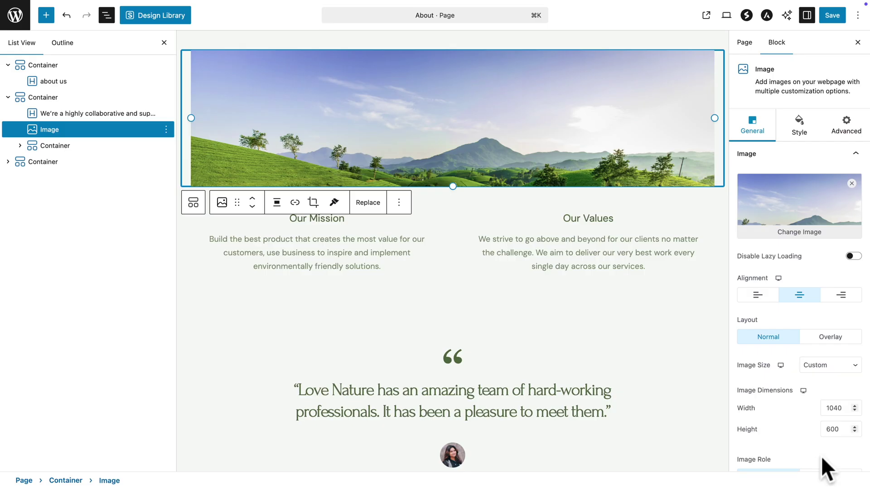
Change "We" to "You" before "aim to deliver" in the "Our Values" text, and save the page
{"action": "scroll", "coordinate": [584, 340], "scroll_direction": "up", "scroll_amount": 1}
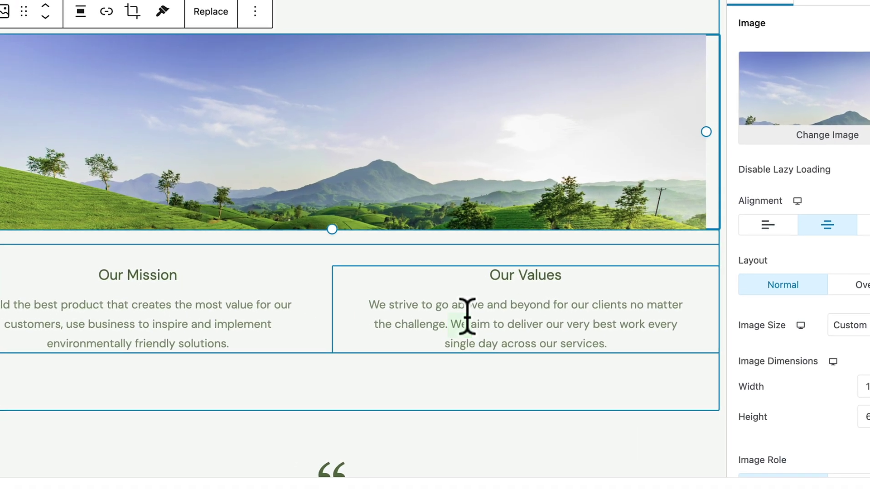
{"action": "left_click", "coordinate": [466, 316]}
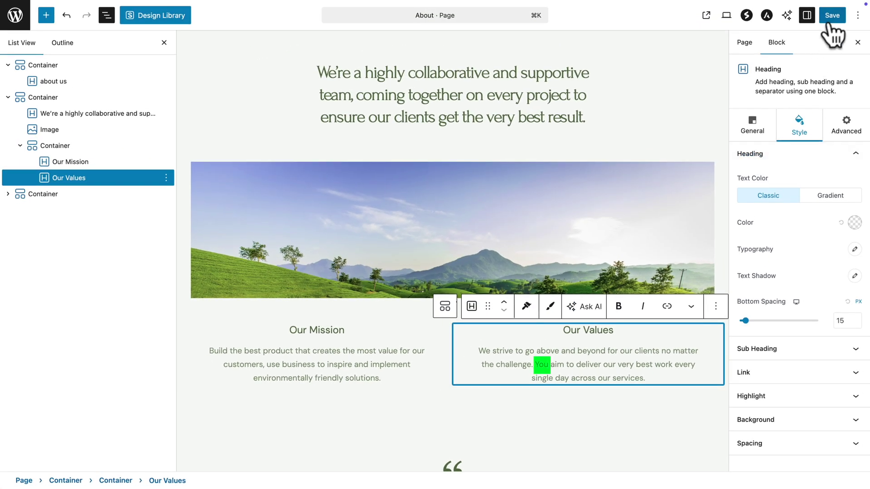
{"action": "left_click", "coordinate": [829, 18]}
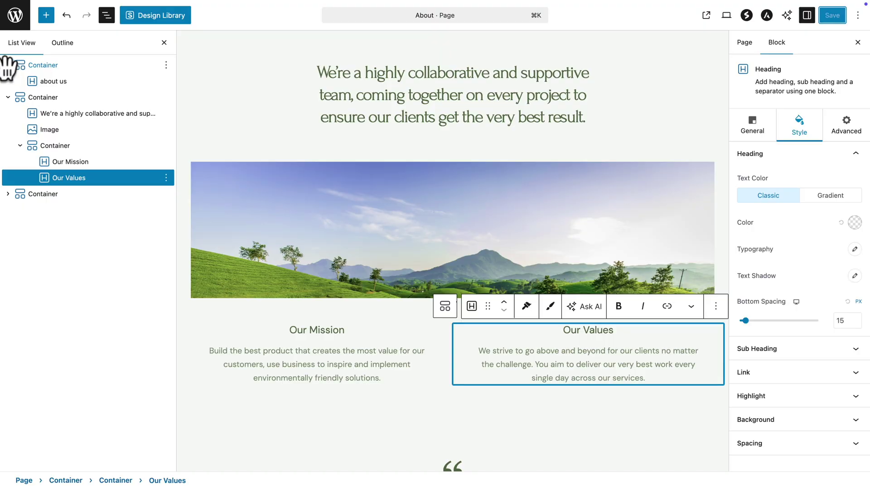
Collapse all three top-level containers in the List View
{"action": "left_click", "coordinate": [7, 65]}
{"action": "left_click", "coordinate": [7, 81]}
{"action": "left_click", "coordinate": [8, 97]}
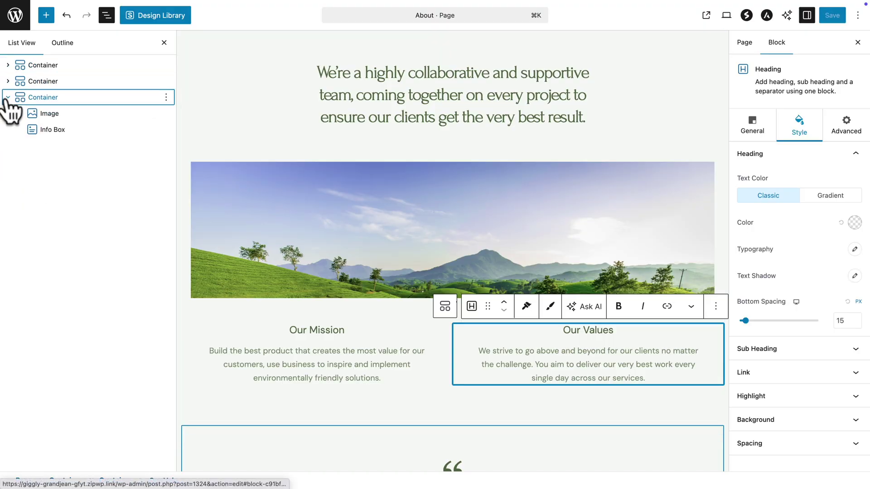
{"action": "left_click", "coordinate": [8, 98]}
Browse the available blocks in the block inserter and preview Spectra's Image, Info Box and Container blocks
{"action": "scroll", "coordinate": [306, 299], "scroll_direction": "down", "scroll_amount": 8}
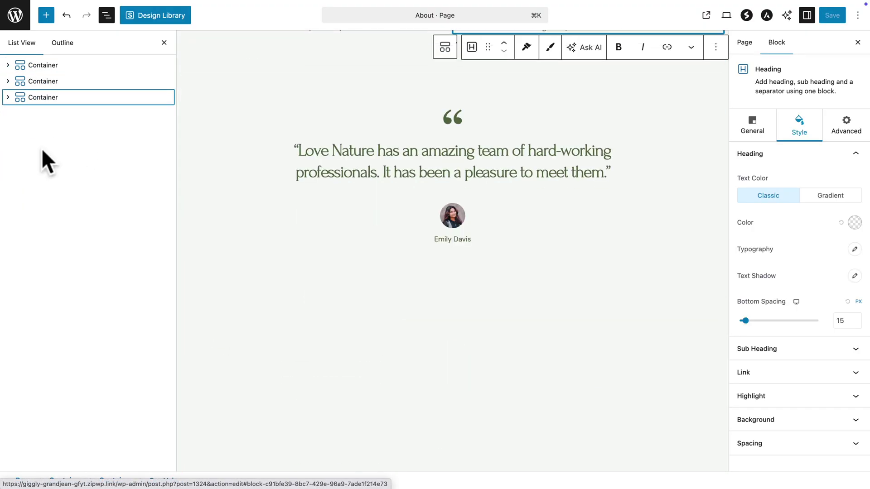
{"action": "left_click", "coordinate": [45, 15]}
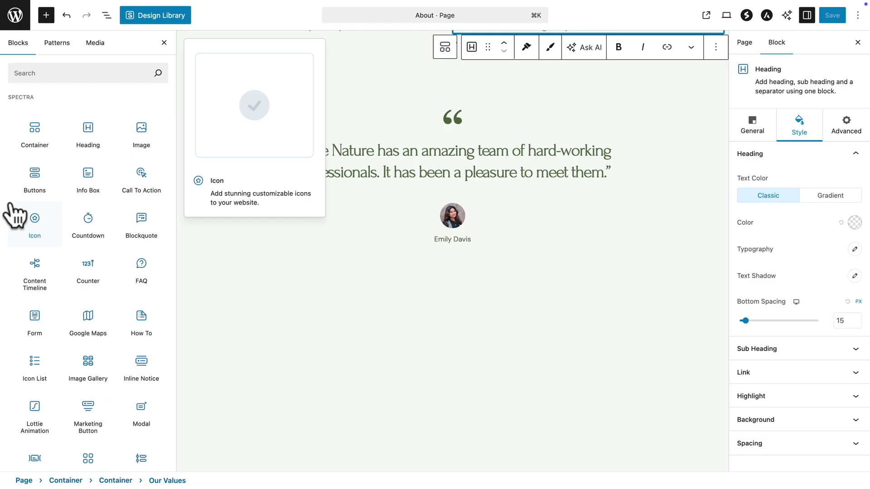
{"action": "scroll", "coordinate": [87, 287], "scroll_direction": "down", "scroll_amount": 15}
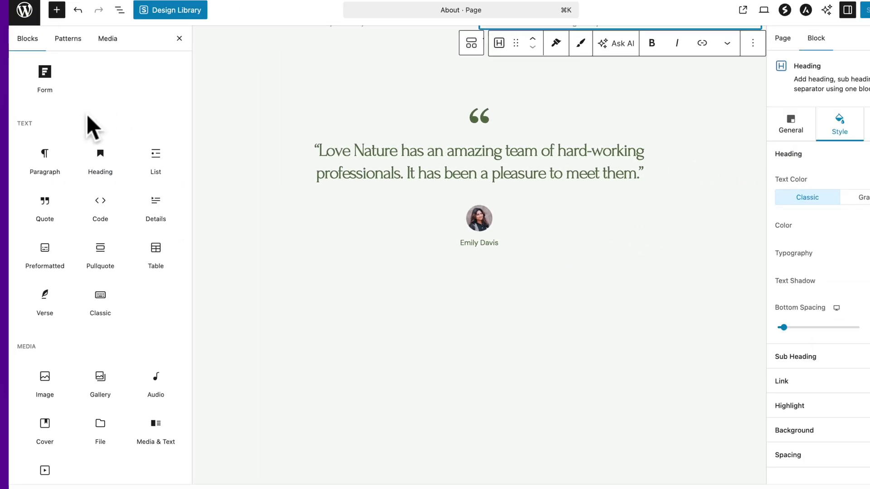
{"action": "scroll", "coordinate": [77, 117], "scroll_direction": "up", "scroll_amount": 5}
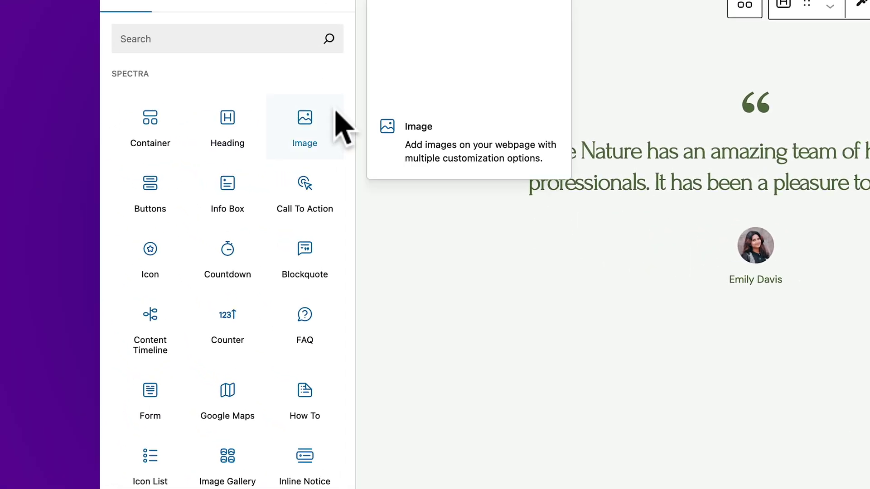
{"action": "mouse_move", "coordinate": [301, 127]}
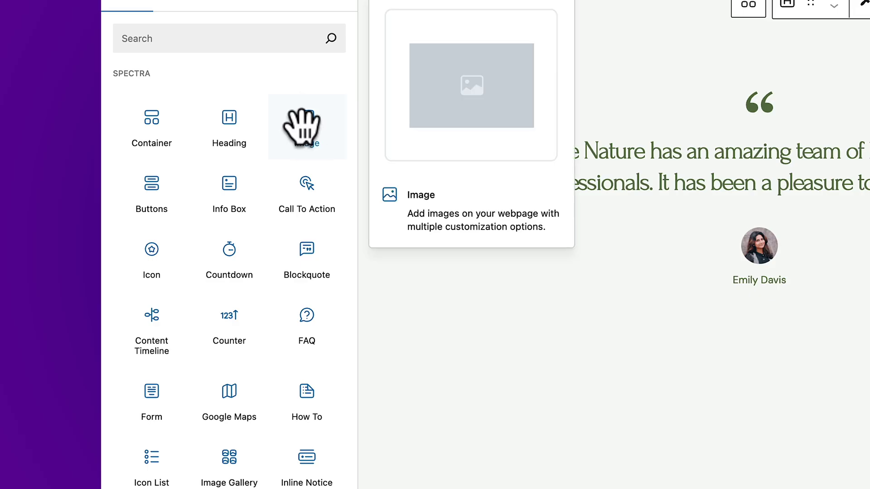
{"action": "mouse_move", "coordinate": [215, 195]}
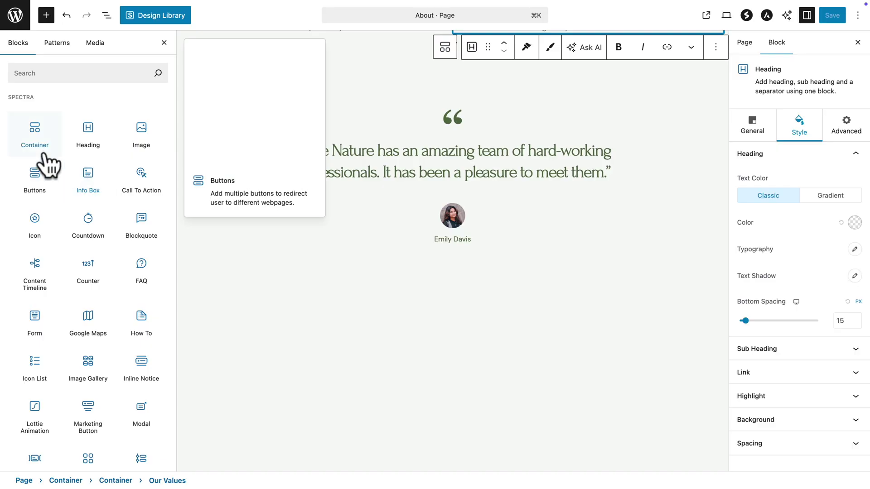
{"action": "mouse_move", "coordinate": [32, 129]}
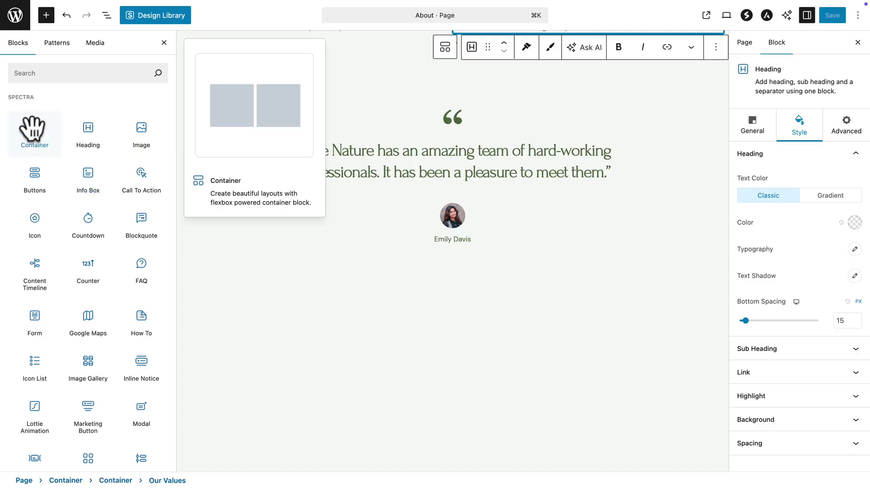
Insert a Spectra Container, move it to the end of the page as a top-level block, and give it the single-column layout
{"action": "left_click", "coordinate": [32, 129]}
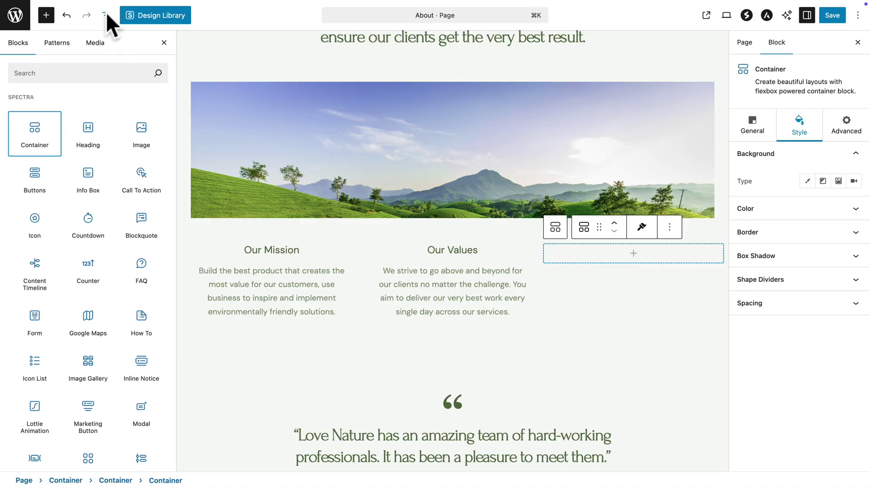
{"action": "left_click", "coordinate": [106, 15]}
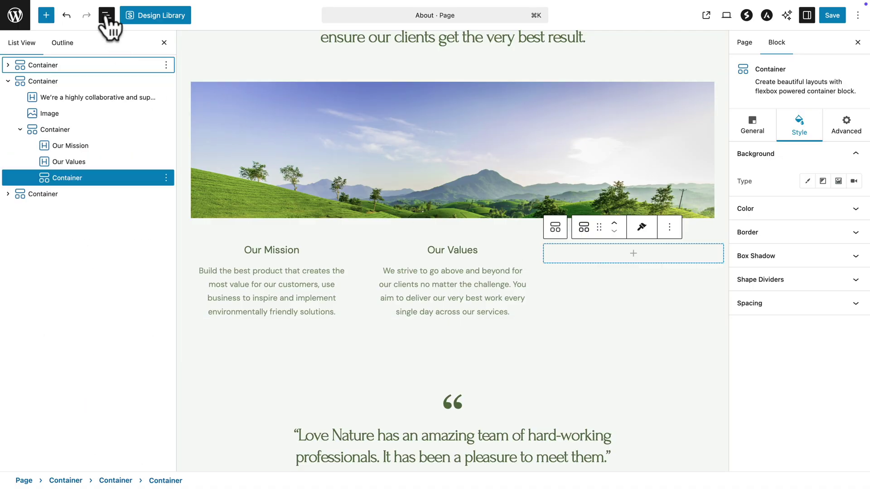
{"action": "left_click", "coordinate": [62, 179]}
{"action": "left_click_drag", "start_coordinate": [62, 179], "coordinate": [27, 194]}
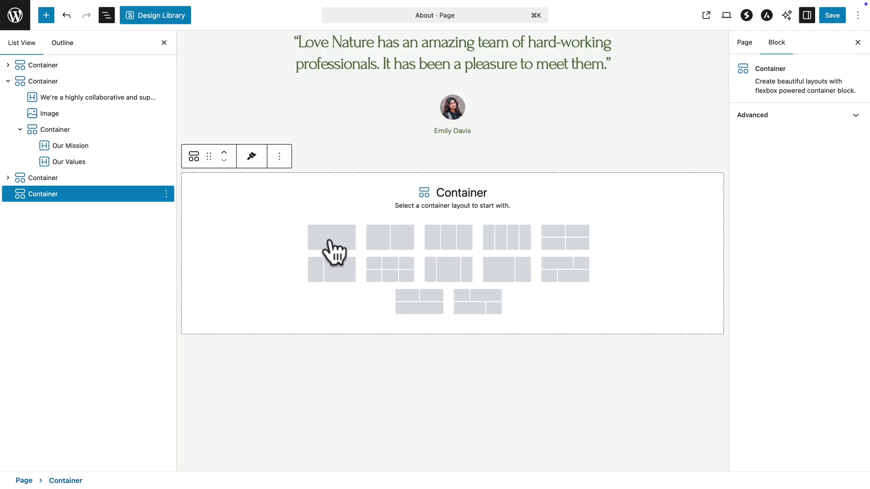
{"action": "left_click", "coordinate": [331, 238]}
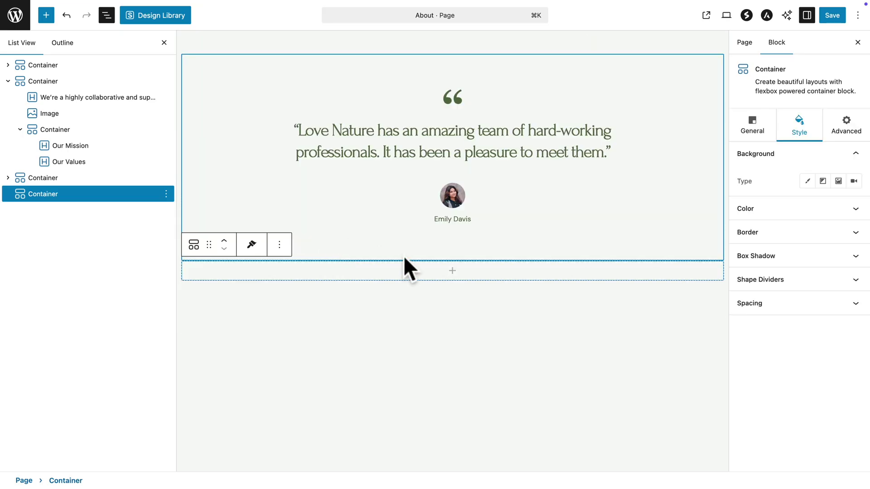
Add a Spectra Heading reading "My Heading" inside the new container and centre-align it
{"action": "left_click", "coordinate": [452, 271]}
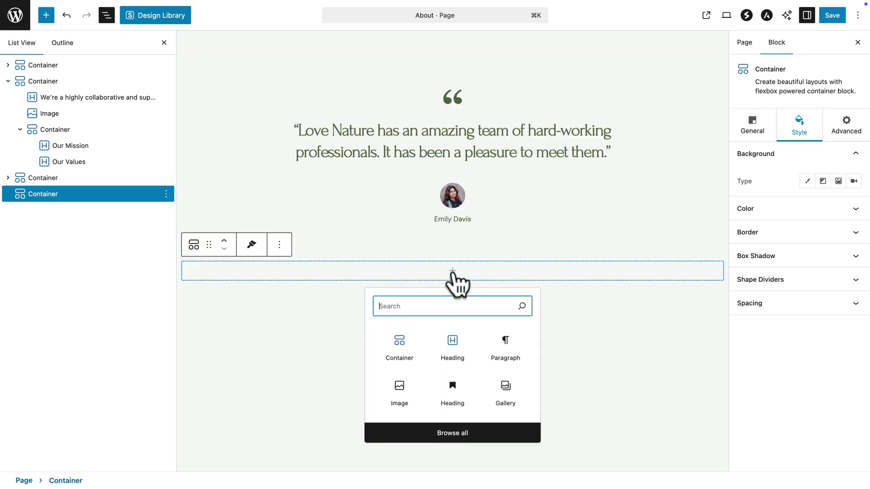
{"action": "left_click", "coordinate": [453, 348]}
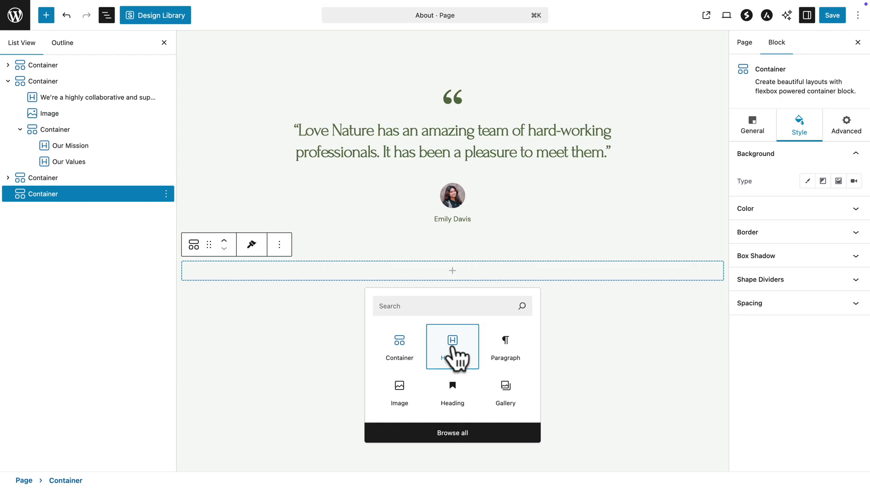
{"action": "double_click", "coordinate": [287, 271]}
{"action": "key", "text": "ctrl+a"}
{"action": "type", "text": "My"}
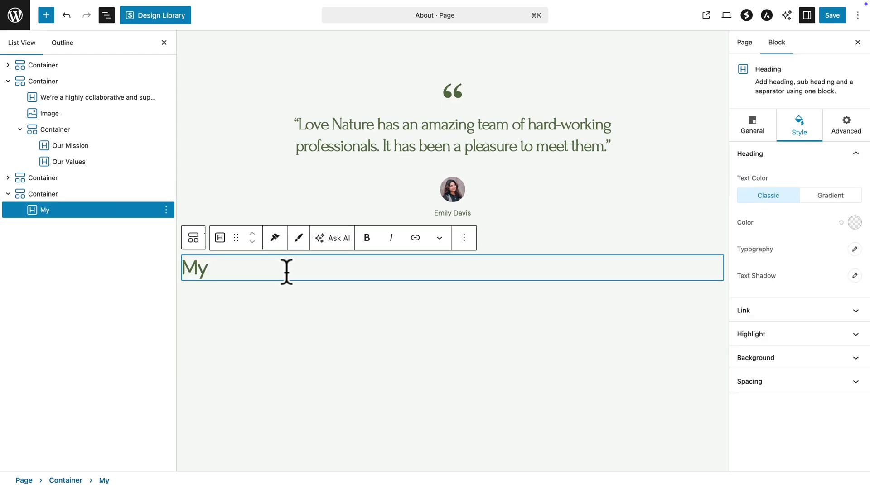
{"action": "type", "text": " Heading"}
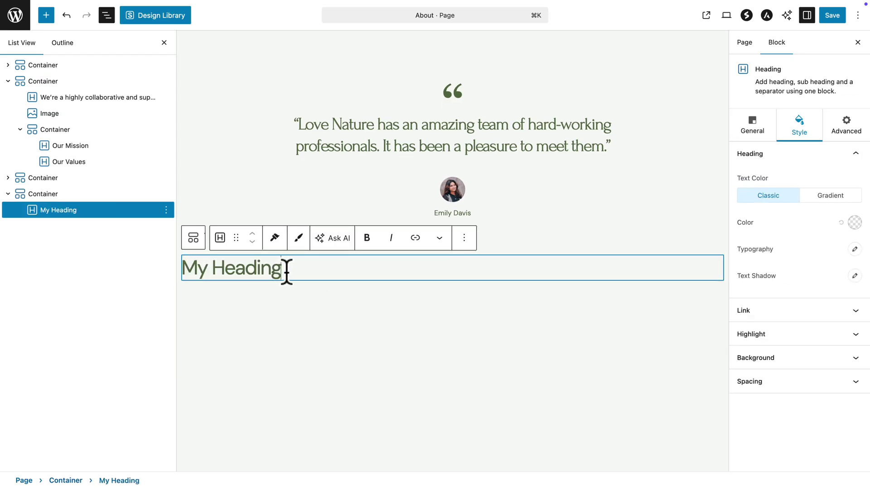
{"action": "left_click", "coordinate": [751, 126]}
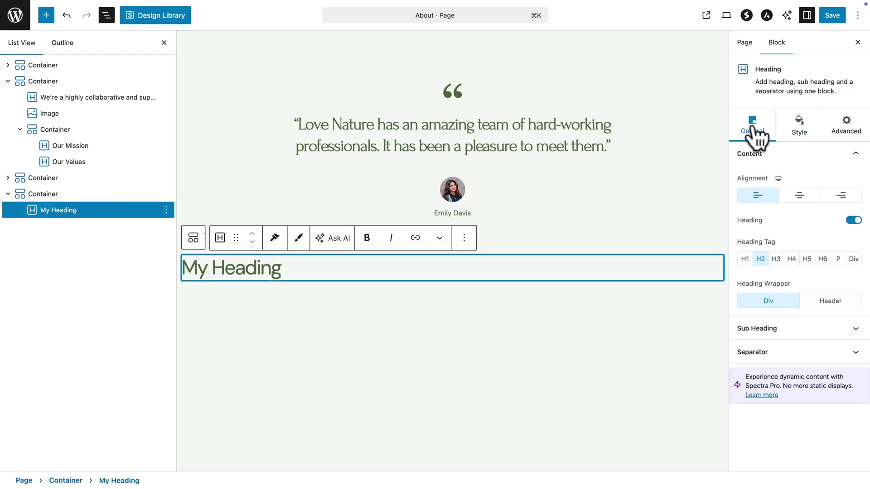
{"action": "left_click", "coordinate": [799, 196]}
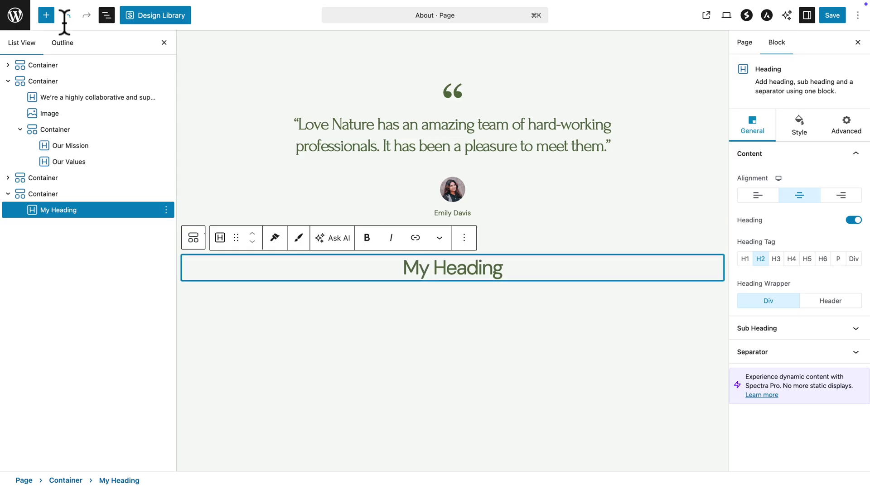
Insert a Spectra Image block below "My Heading" using service-1.jpg from the Media Library
{"action": "left_click", "coordinate": [47, 17]}
{"action": "mouse_move", "coordinate": [137, 134]}
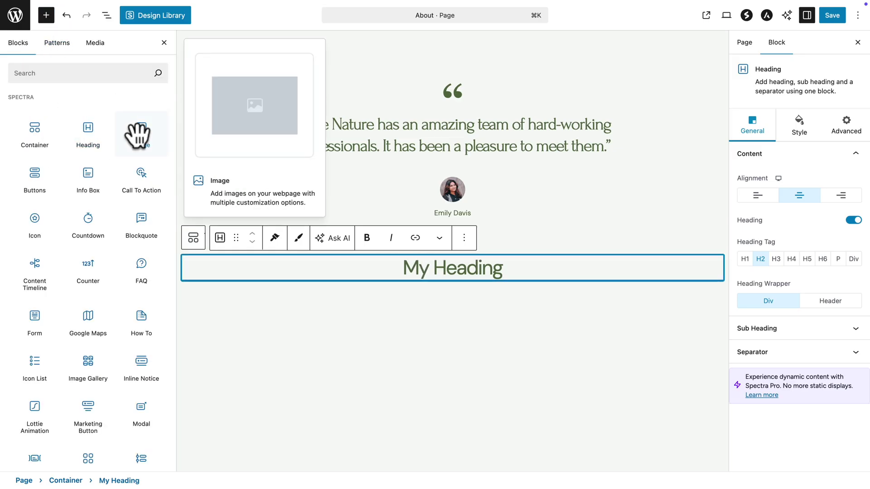
{"action": "left_click", "coordinate": [139, 135]}
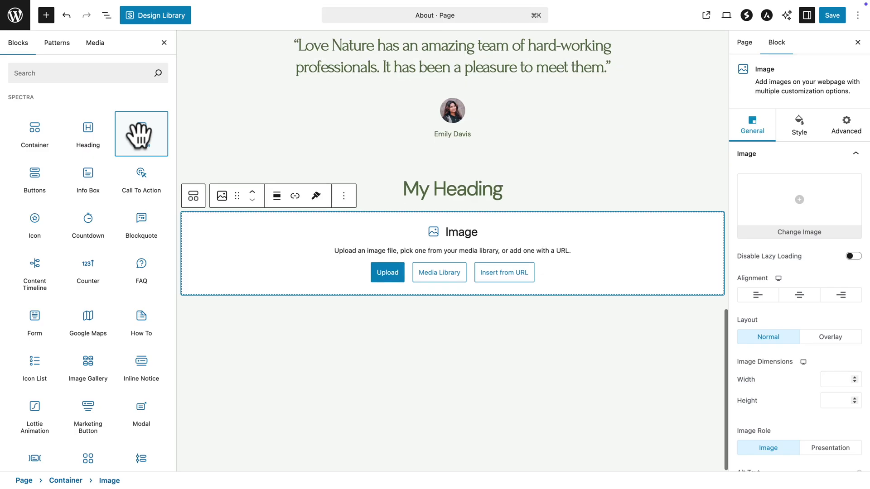
{"action": "left_click", "coordinate": [427, 281]}
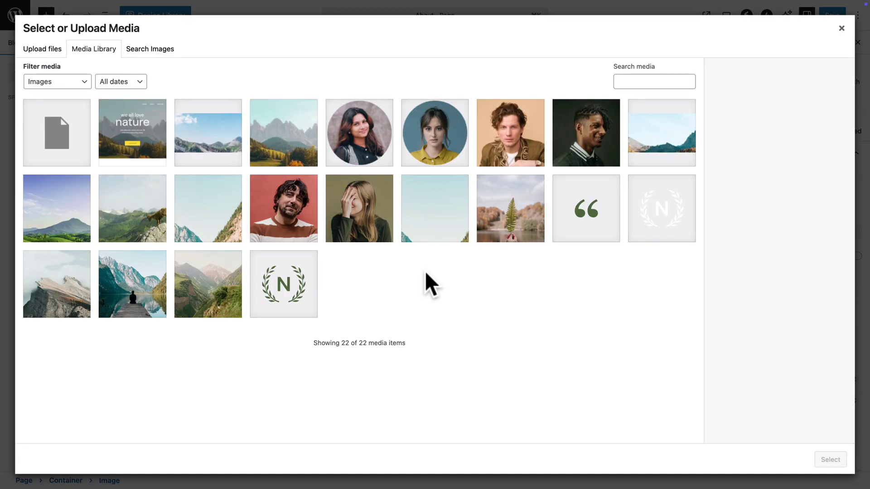
{"action": "left_click", "coordinate": [144, 288]}
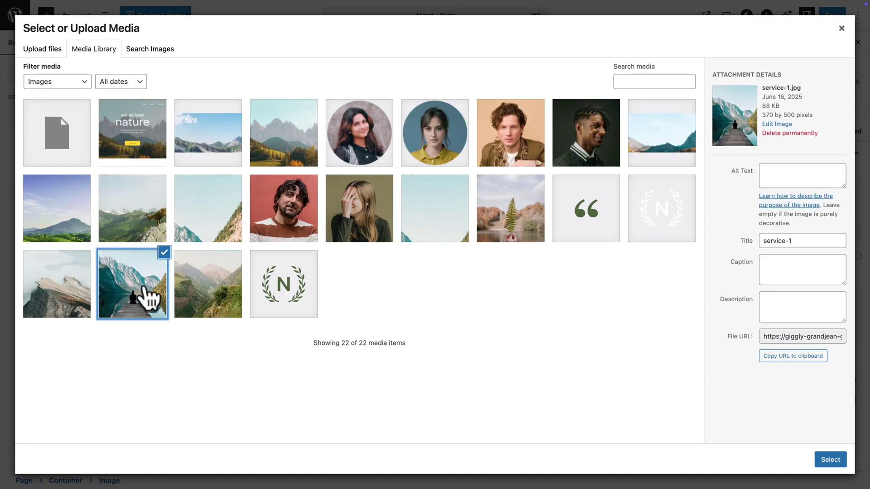
{"action": "left_click", "coordinate": [829, 460]}
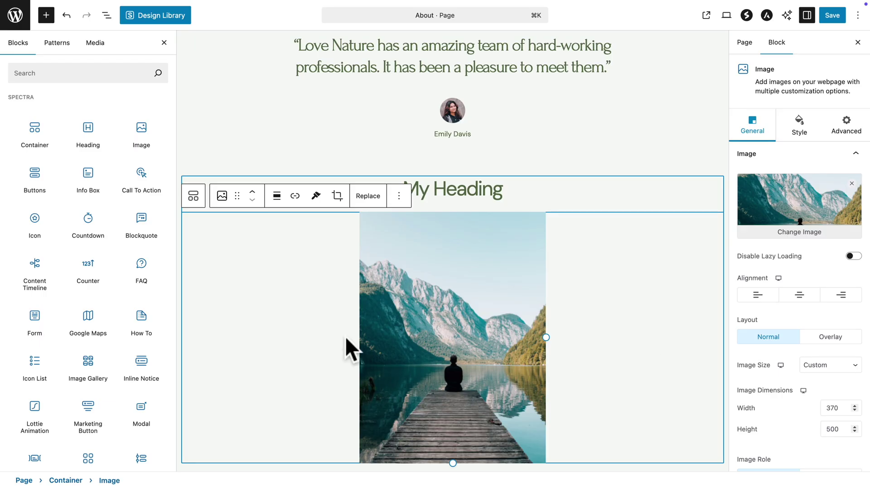
Move the Image block above "My Heading" and return it to its place below the heading
{"action": "left_click", "coordinate": [251, 191]}
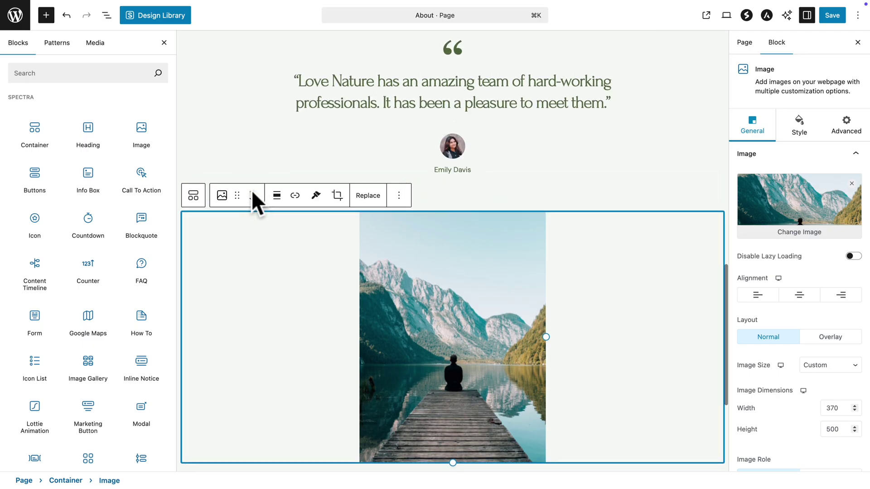
{"action": "scroll", "coordinate": [282, 275], "scroll_direction": "down", "scroll_amount": 2}
{"action": "scroll", "coordinate": [281, 274], "scroll_direction": "down", "scroll_amount": 1}
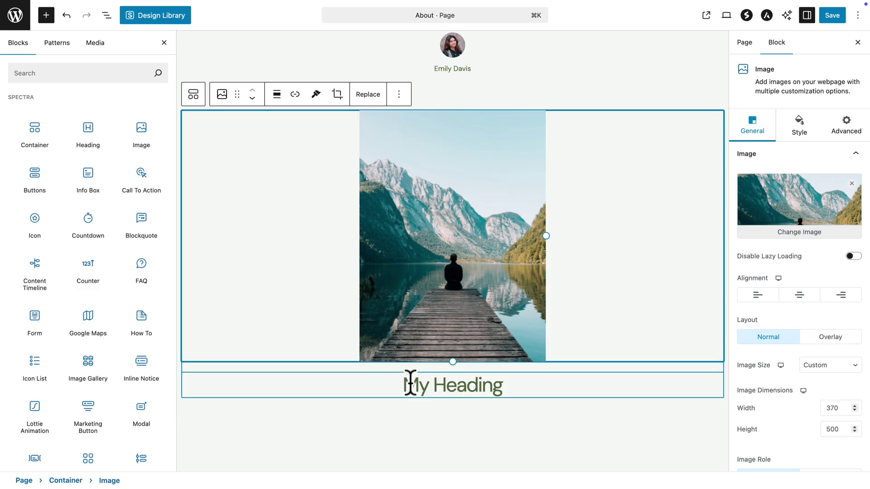
{"action": "left_click", "coordinate": [252, 98]}
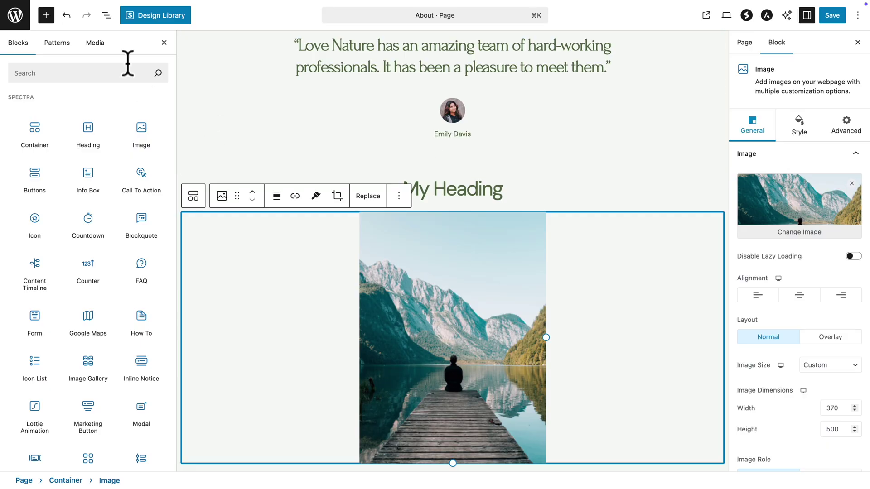
Try the row and reversed row directions in the last container's layout, and set its desktop direction to reversed column
{"action": "left_click", "coordinate": [107, 17]}
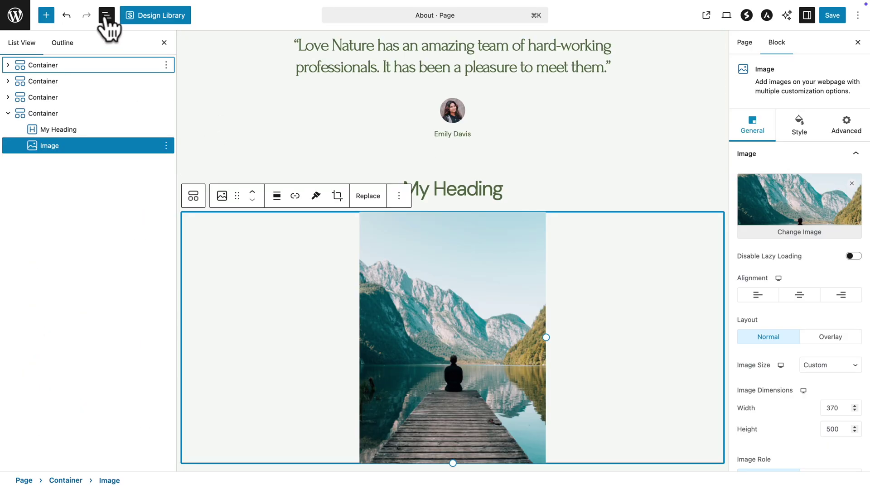
{"action": "left_click", "coordinate": [29, 111]}
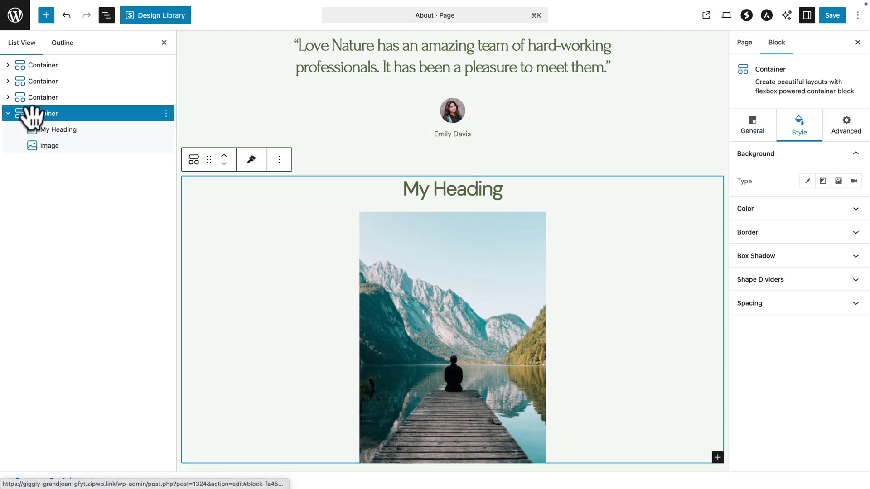
{"action": "left_click", "coordinate": [752, 126]}
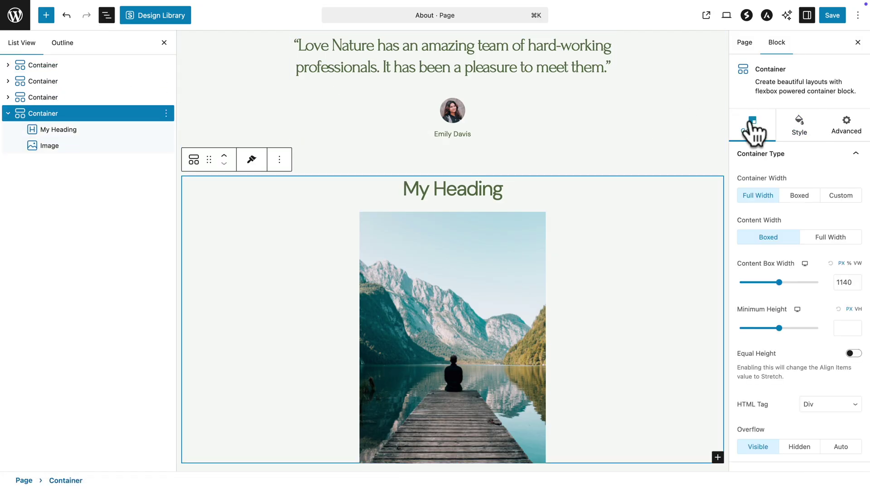
{"action": "left_click", "coordinate": [819, 164]}
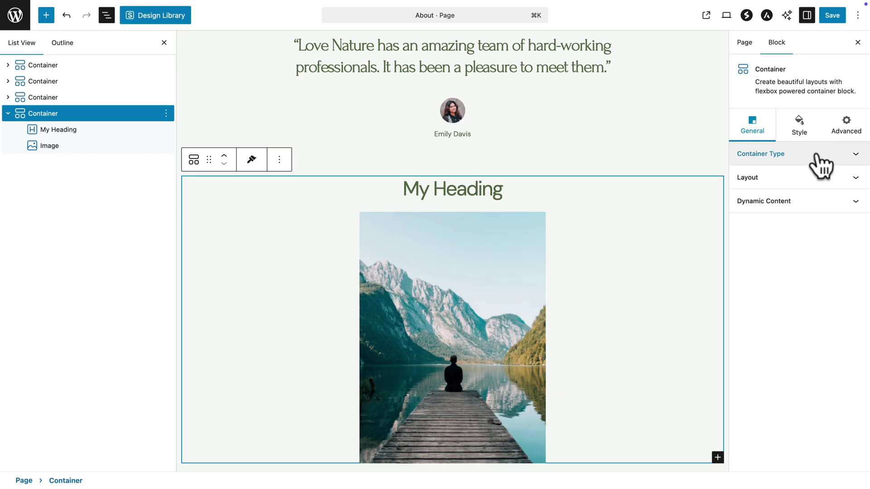
{"action": "left_click", "coordinate": [842, 192]}
{"action": "scroll", "coordinate": [843, 190], "scroll_direction": "down", "scroll_amount": 1}
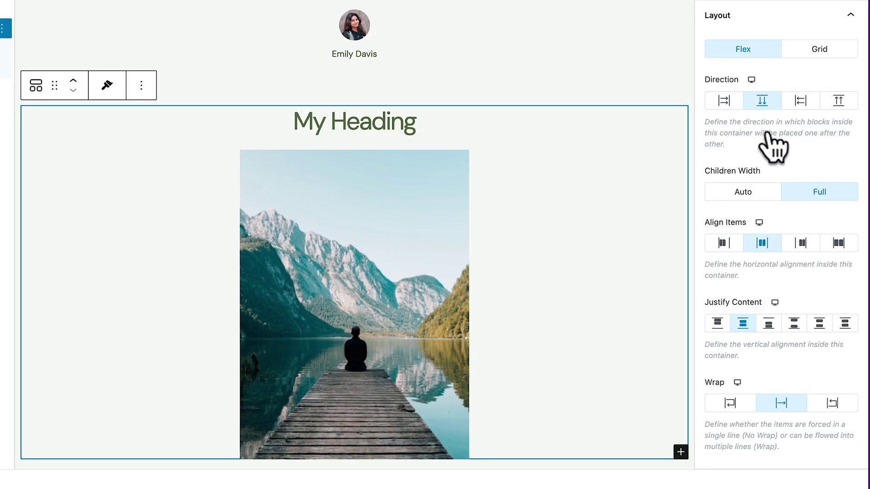
{"action": "left_click", "coordinate": [724, 101]}
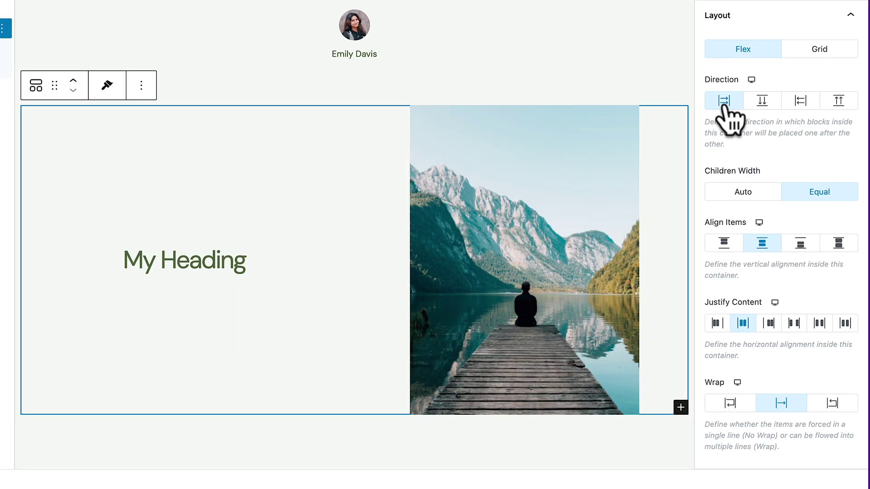
{"action": "left_click", "coordinate": [801, 102]}
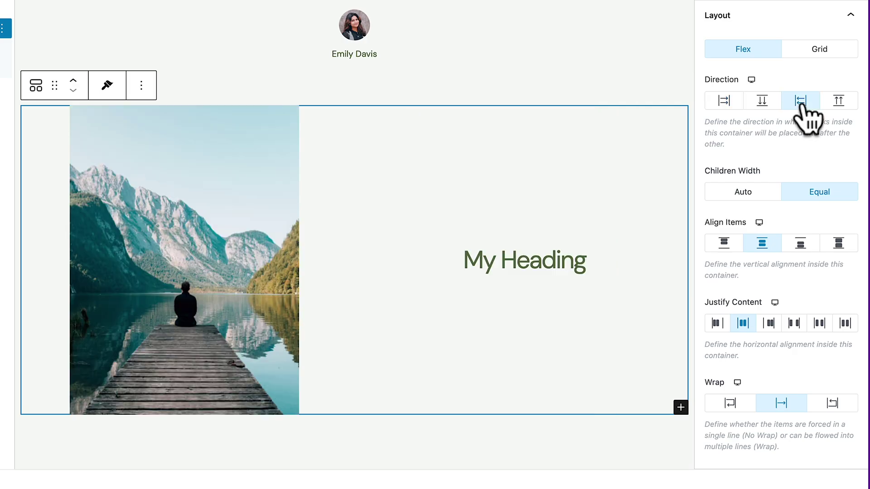
{"action": "left_click", "coordinate": [839, 100]}
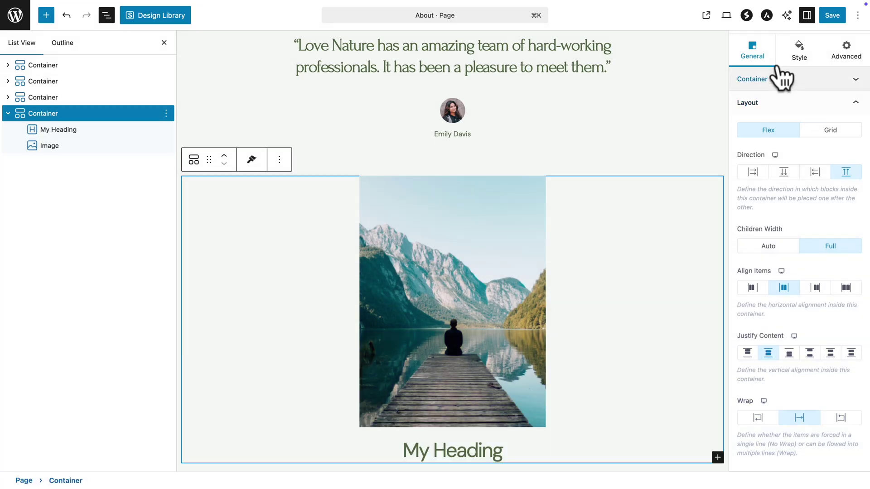
Switch to the tablet preview and set the container's layout direction to column for tablets
{"action": "left_click", "coordinate": [725, 15]}
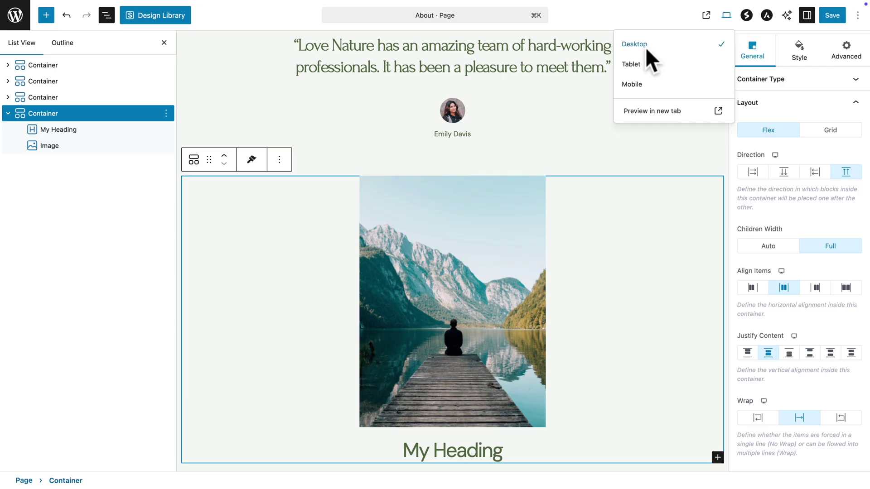
{"action": "left_click", "coordinate": [626, 64]}
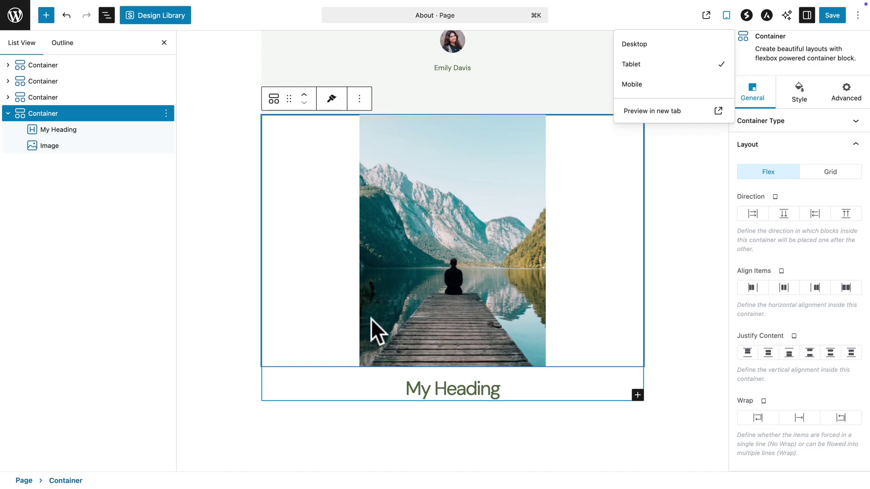
{"action": "left_click", "coordinate": [784, 214]}
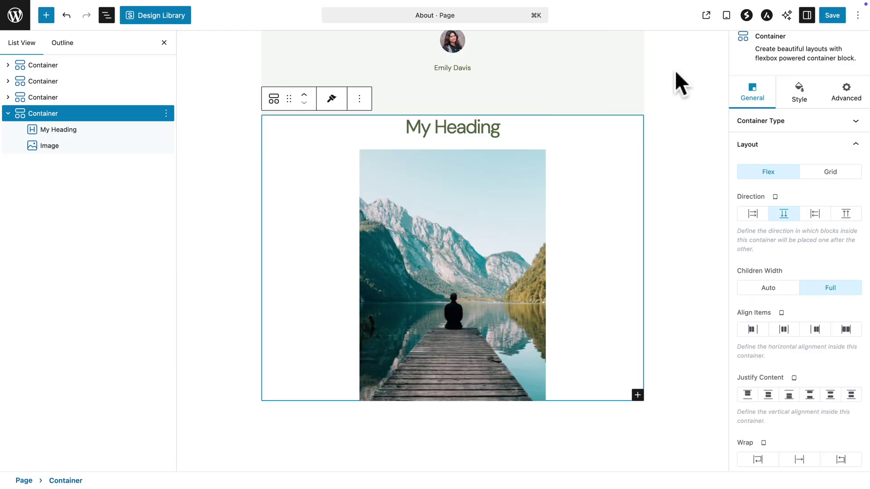
Switch to the mobile preview and set the container's layout direction to reversed column for phones
{"action": "left_click", "coordinate": [726, 15]}
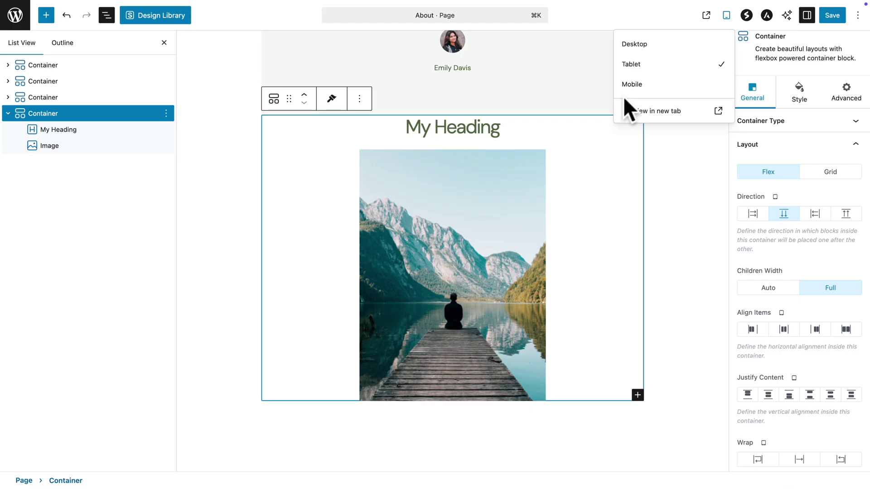
{"action": "left_click", "coordinate": [629, 85]}
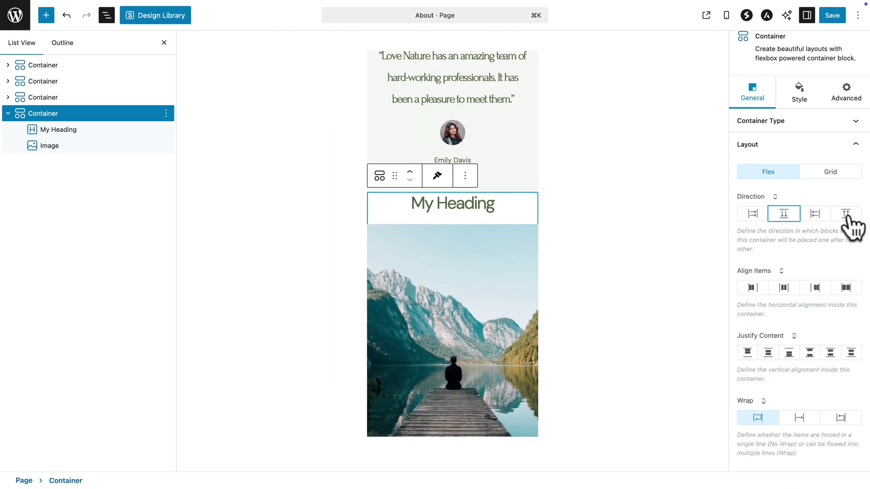
{"action": "left_click", "coordinate": [845, 214]}
{"action": "scroll", "coordinate": [488, 307], "scroll_direction": "down", "scroll_amount": 2}
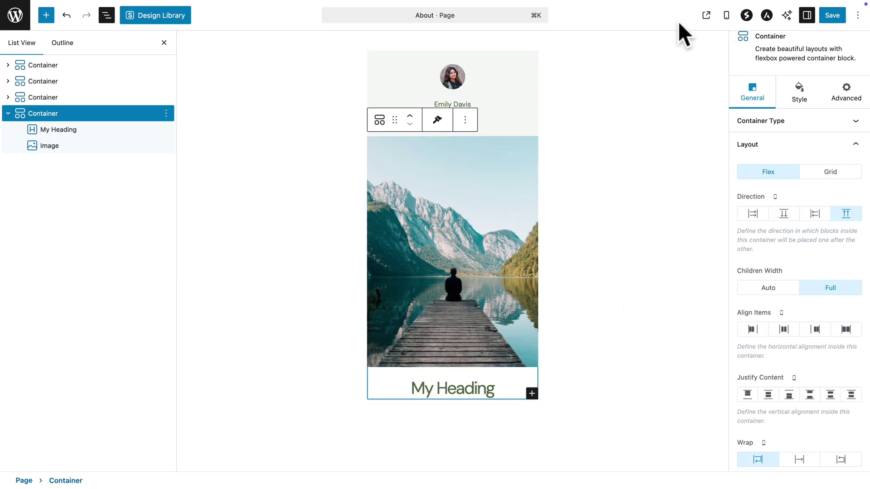
Compare how the last container's heading and image are arranged in the desktop, tablet and mobile previews
{"action": "left_click", "coordinate": [731, 18]}
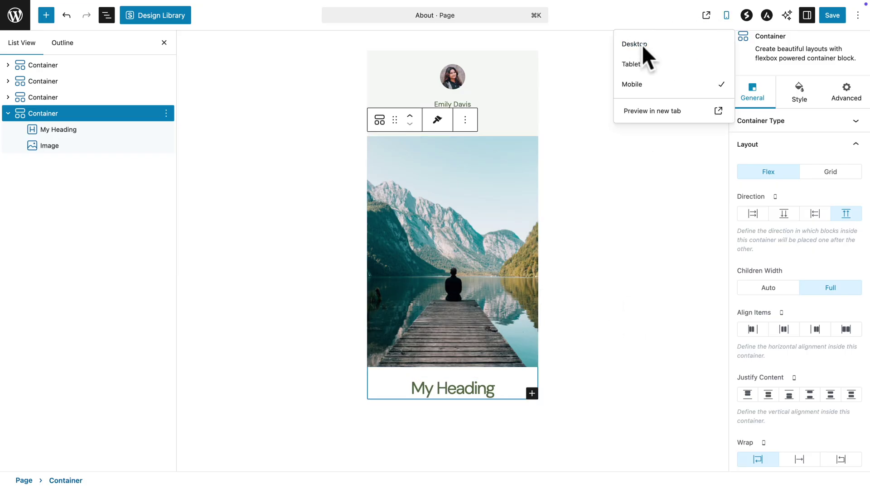
{"action": "left_click", "coordinate": [641, 44]}
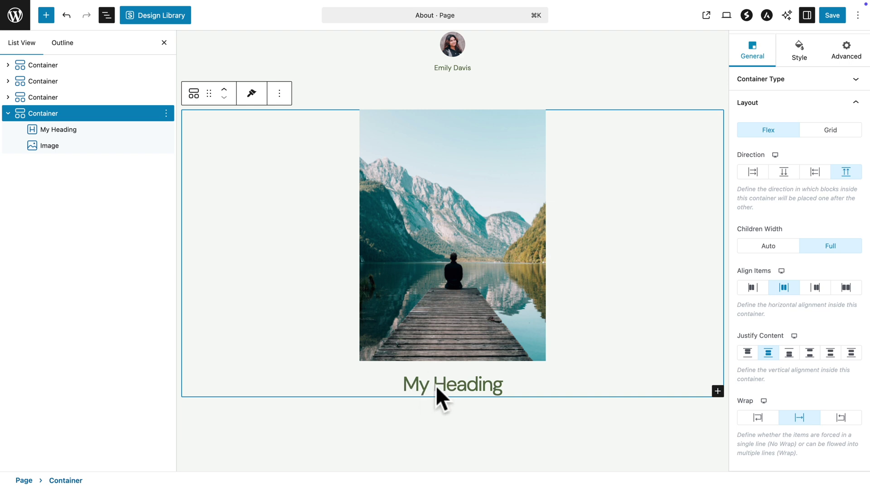
{"action": "left_click", "coordinate": [727, 16]}
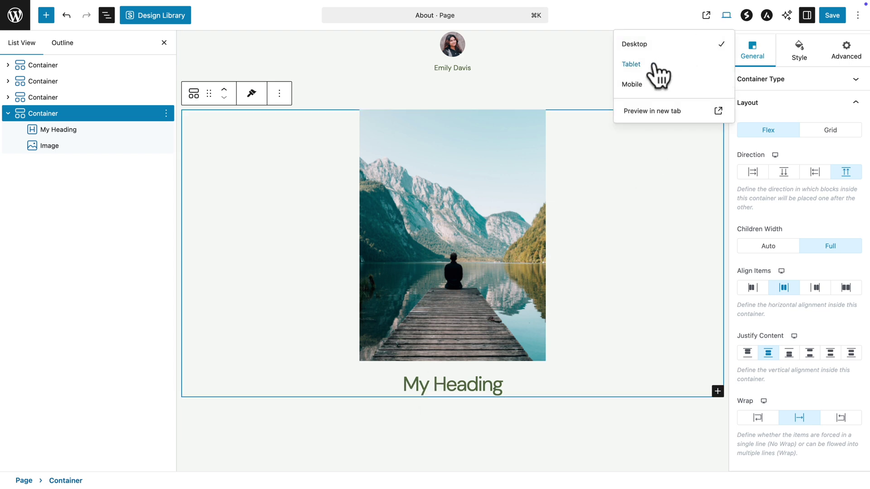
{"action": "left_click", "coordinate": [629, 64]}
{"action": "scroll", "coordinate": [493, 164], "scroll_direction": "up", "scroll_amount": 3}
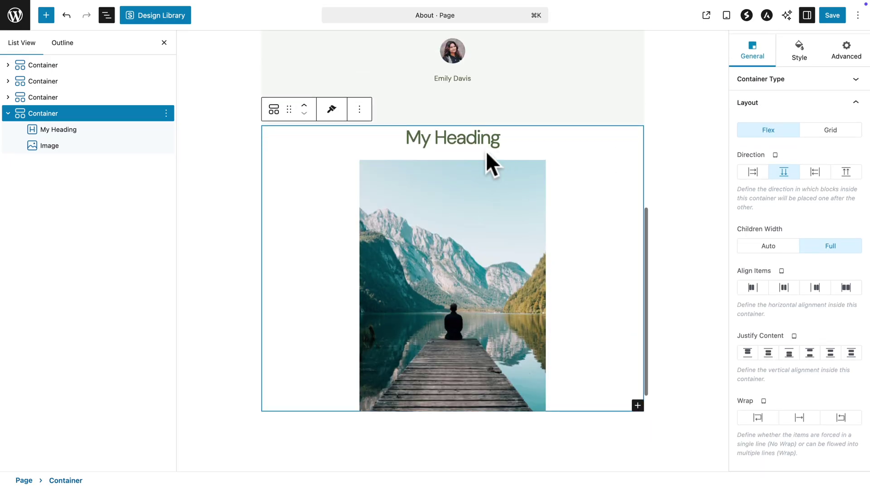
{"action": "left_click", "coordinate": [725, 16]}
{"action": "left_click", "coordinate": [625, 86]}
{"action": "scroll", "coordinate": [455, 306], "scroll_direction": "down", "scroll_amount": 3}
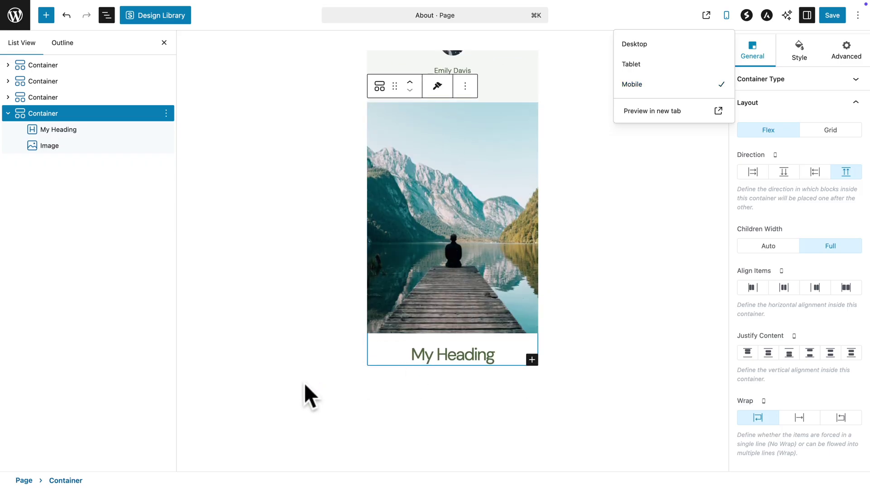
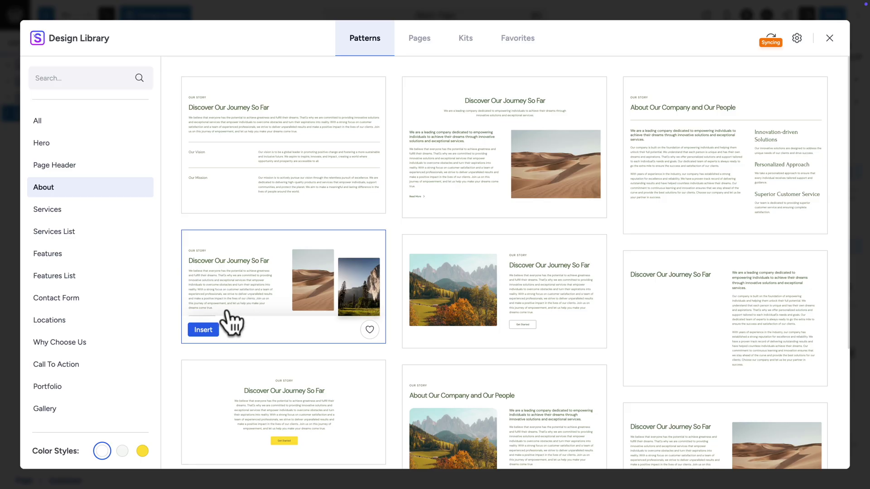
Insert the two-image "Discover Our Journey So Far" About pattern from the Design Library, starting ZipWP access and agreeing to leave the site
{"action": "left_click", "coordinate": [201, 332]}
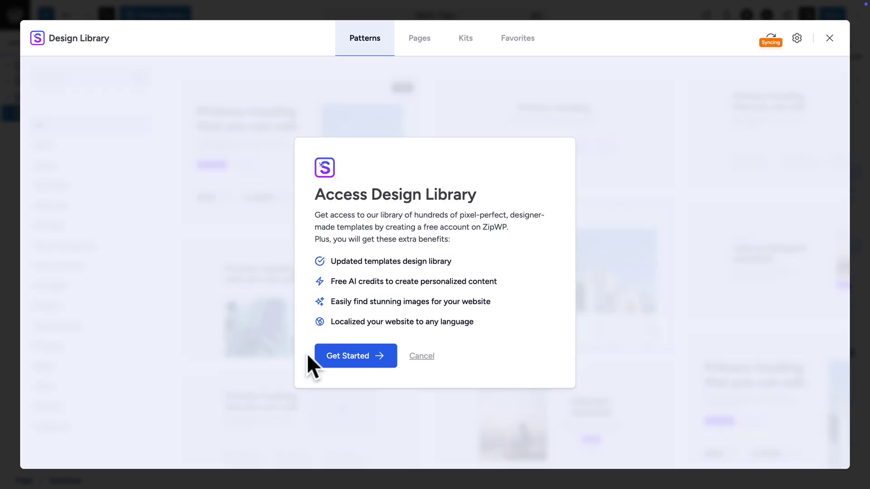
{"action": "left_click", "coordinate": [348, 358]}
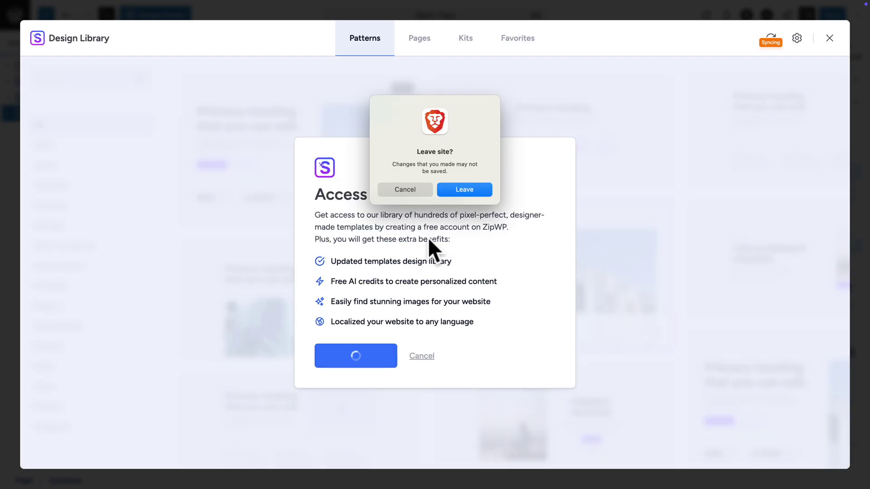
{"action": "left_click", "coordinate": [464, 189]}
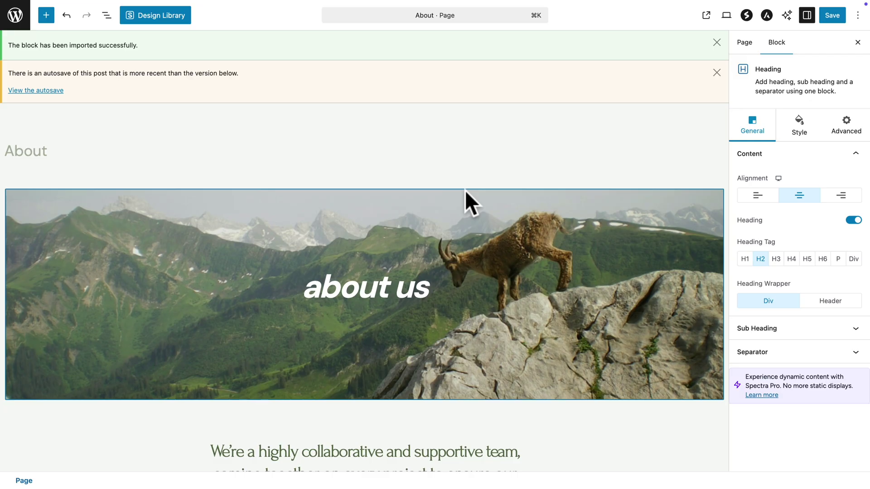
{"action": "scroll", "coordinate": [402, 253], "scroll_direction": "down", "scroll_amount": 7}
{"action": "scroll", "coordinate": [403, 252], "scroll_direction": "down", "scroll_amount": 15}
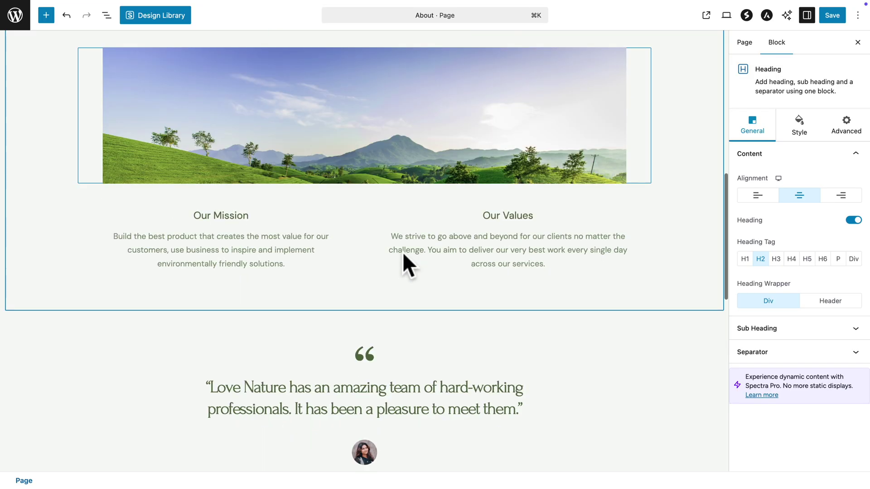